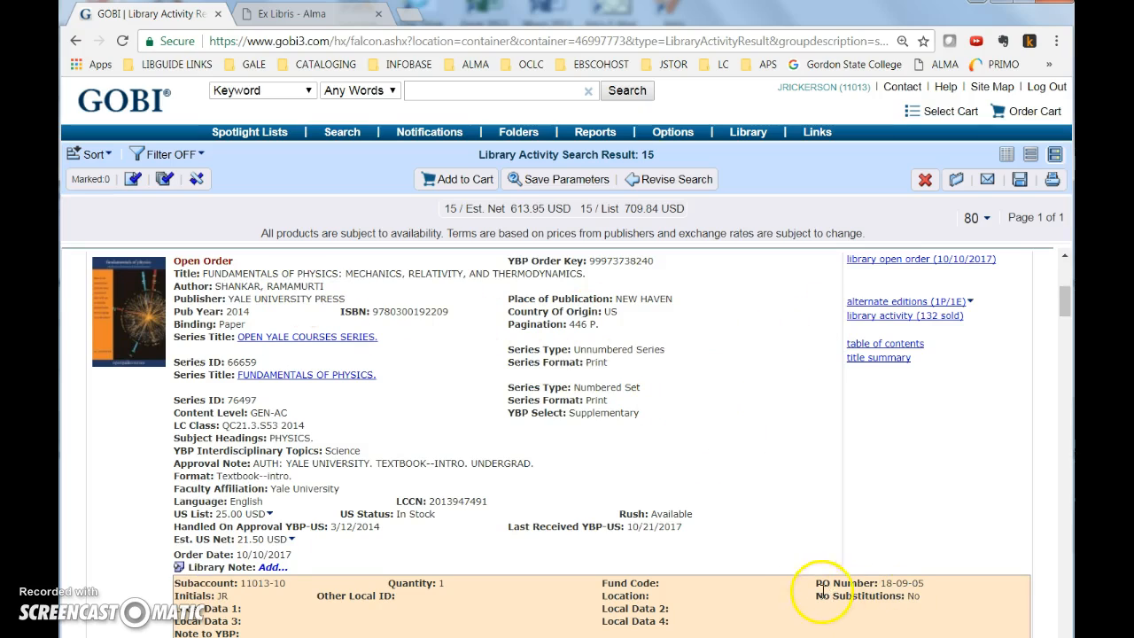
Examine the PO number and the listed titles in the GOBI open order search results
scroll(780, 549, "down", 2)
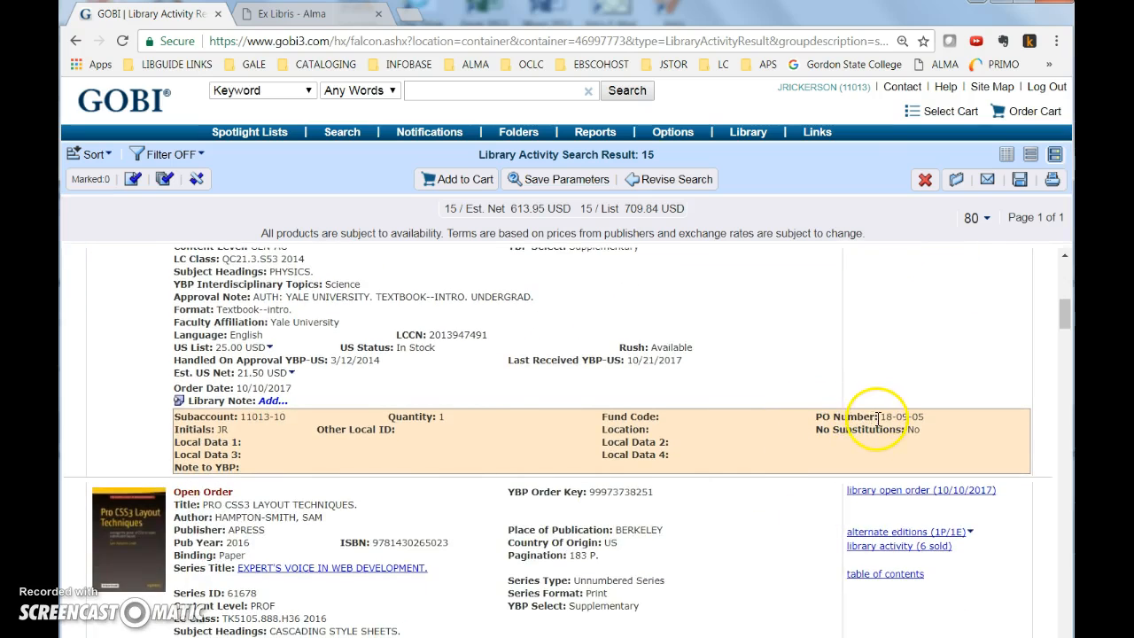
left_click_drag(882, 416, 939, 418)
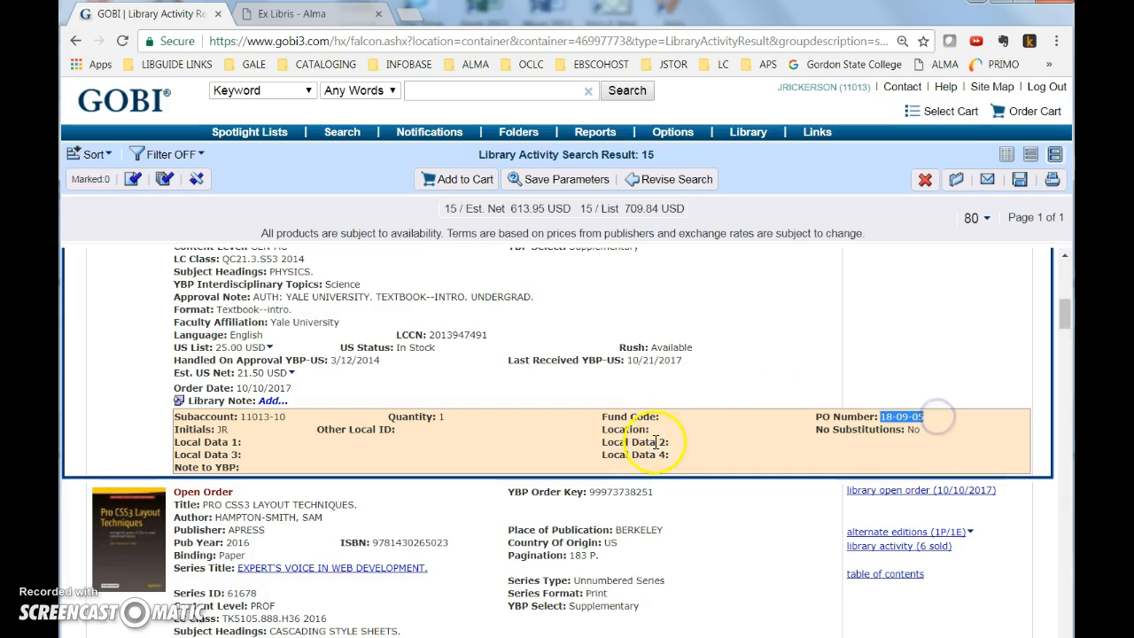
scroll(655, 448, "down", 4)
scroll(656, 447, "down", 10)
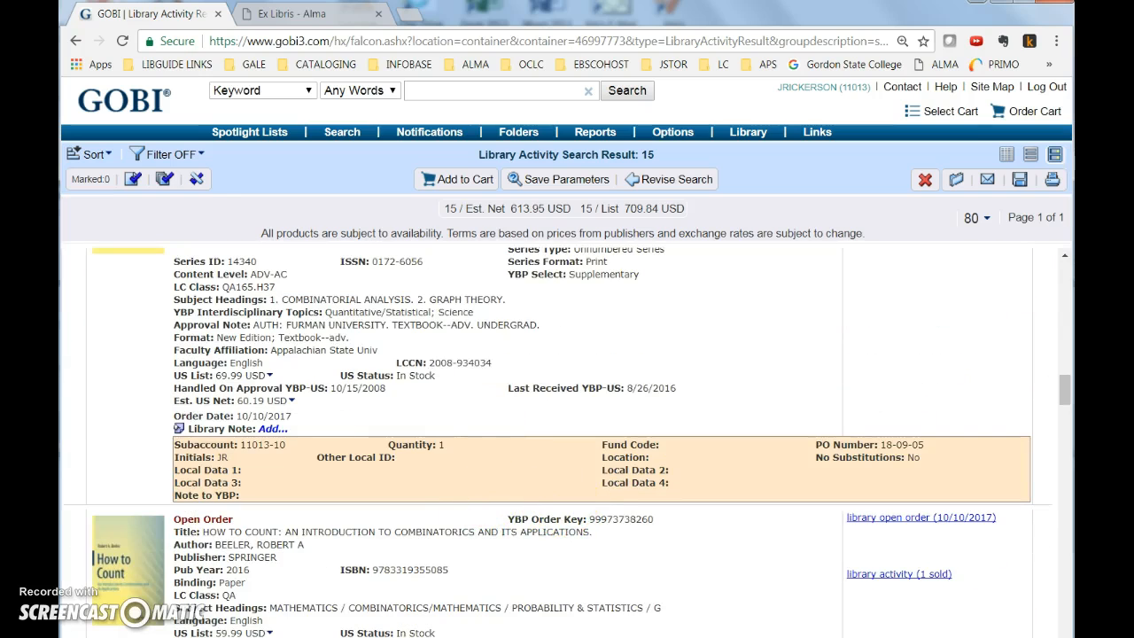
Switch to Alma and open the vendor record for GOBI Library Solutions from the acquisitions vendor list
key("ctrl+Tab")
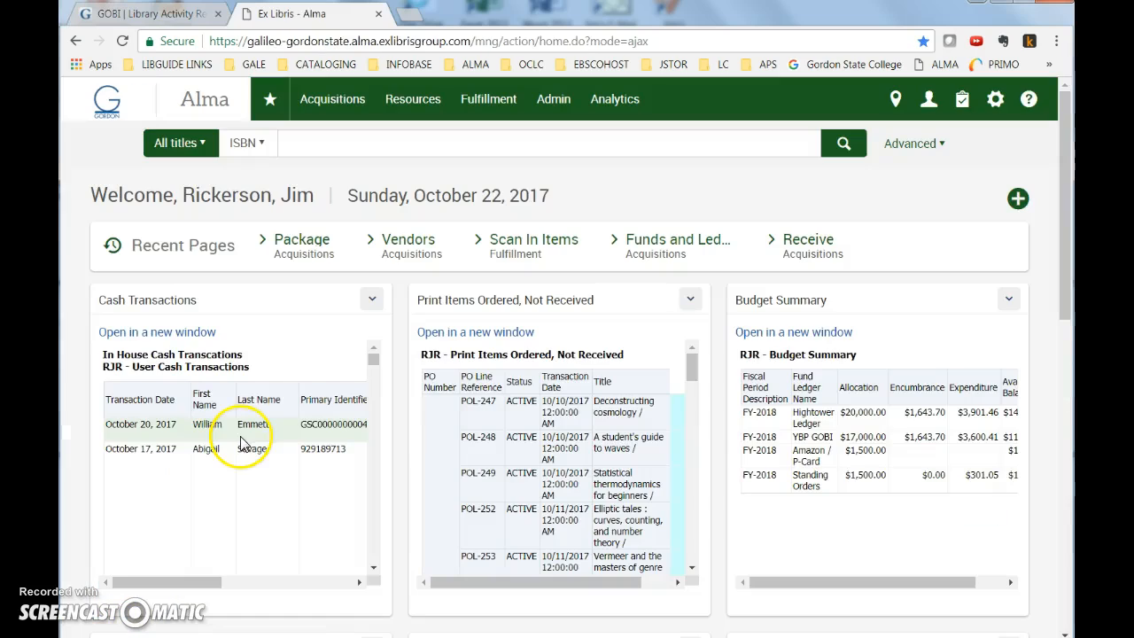
left_click(351, 110)
left_click(413, 104)
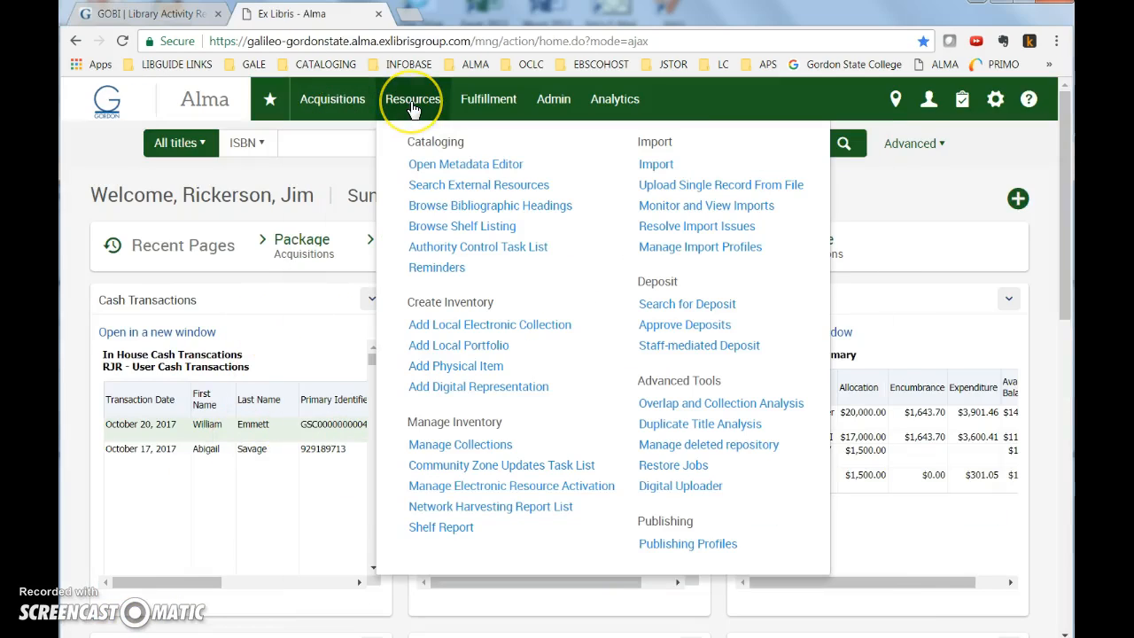
left_click(336, 104)
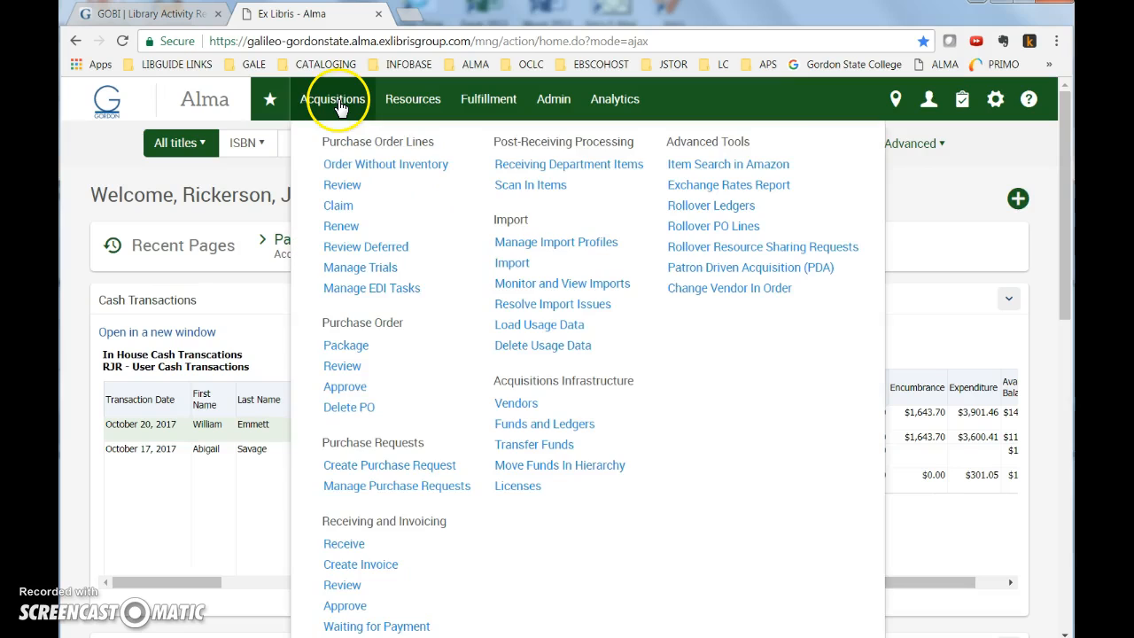
left_click(521, 404)
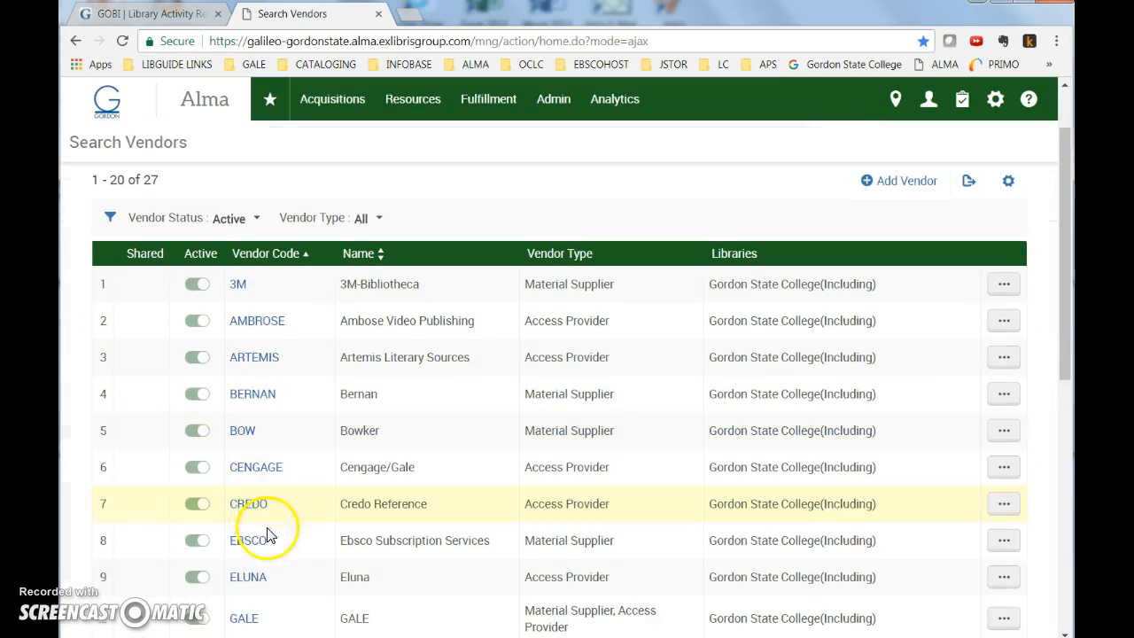
scroll(243, 563, "down", 2)
scroll(239, 571, "down", 2)
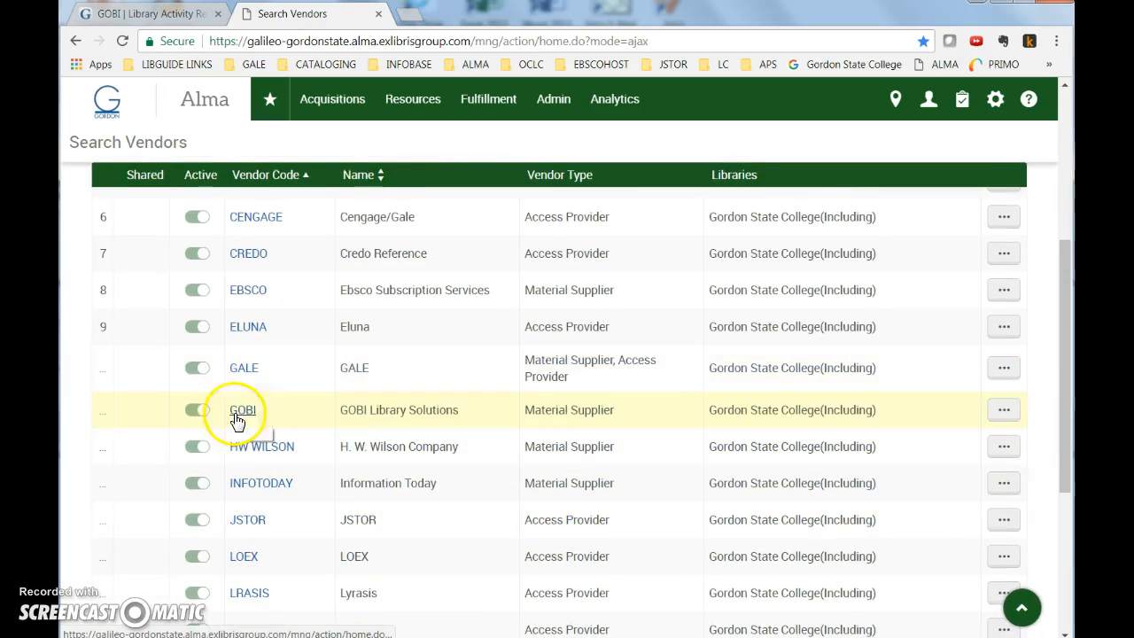
left_click(244, 412)
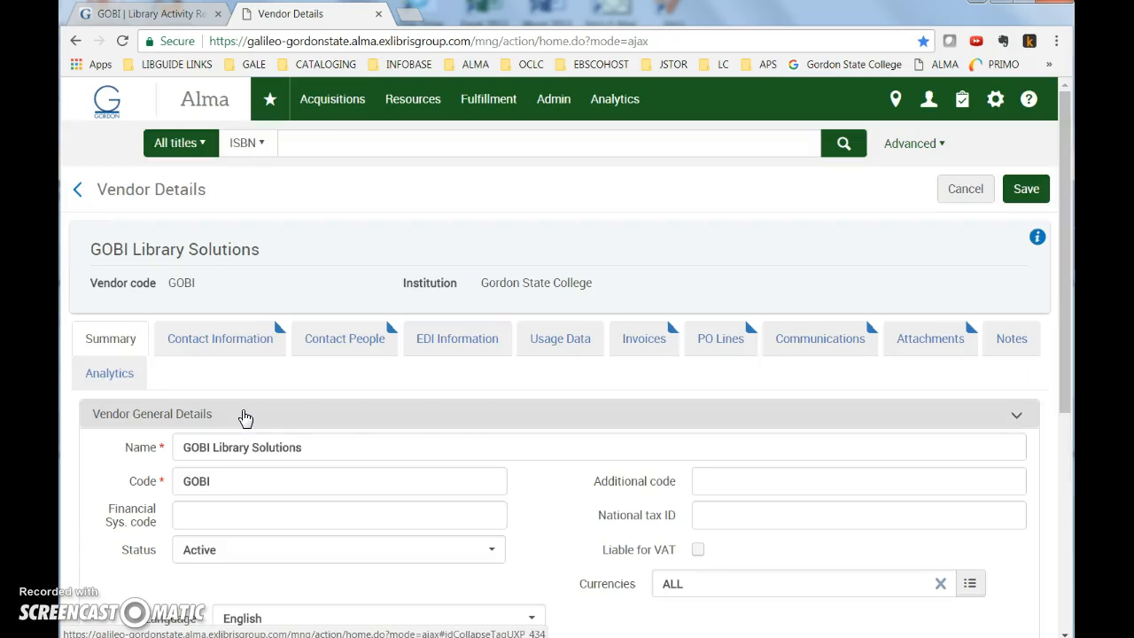
Download and open the purchase order PDF noted "Ordered - 10-10-2017" from the vendor's attachments
left_click(923, 338)
scroll(372, 425, "down", 3)
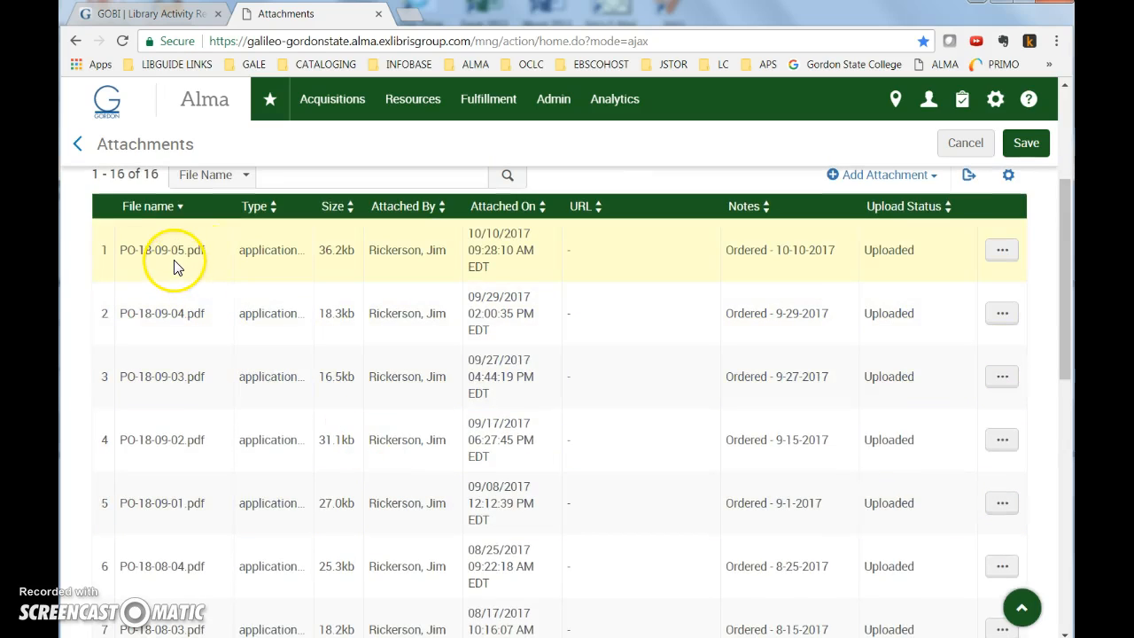
left_click(1004, 252)
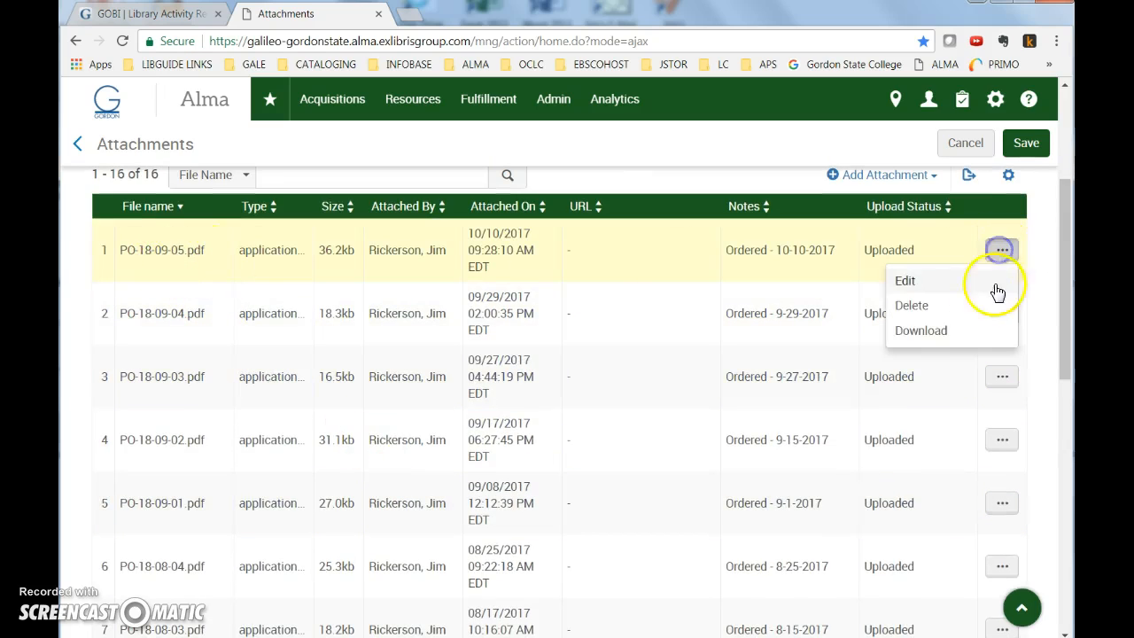
left_click(937, 339)
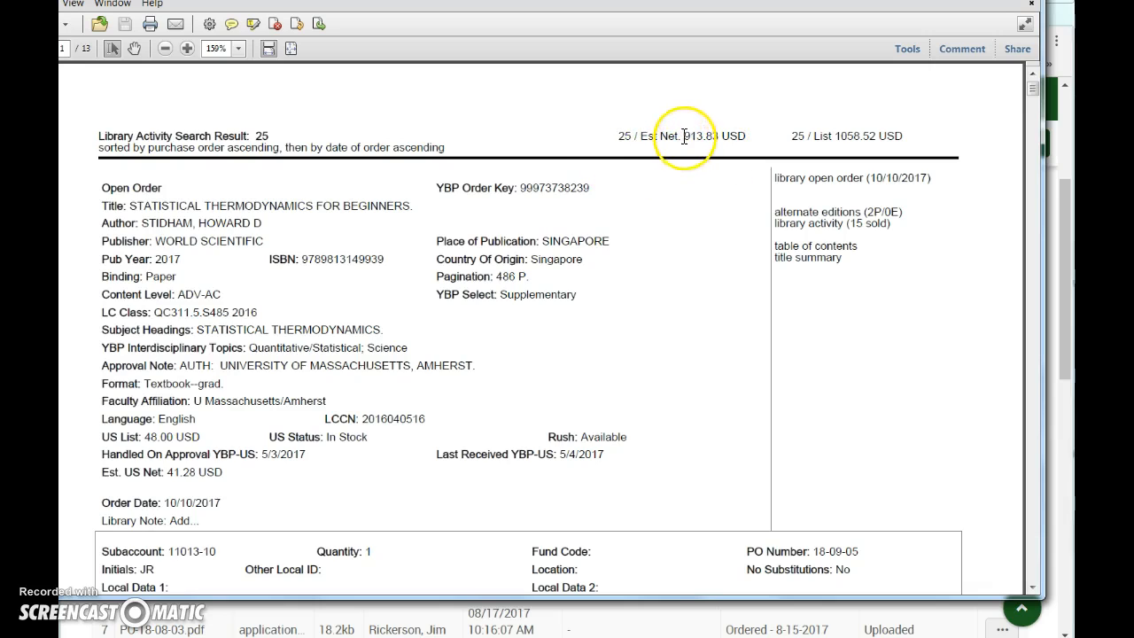
Check the estimated net total in the heading of the purchase order PDF
left_click_drag(683, 135, 761, 144)
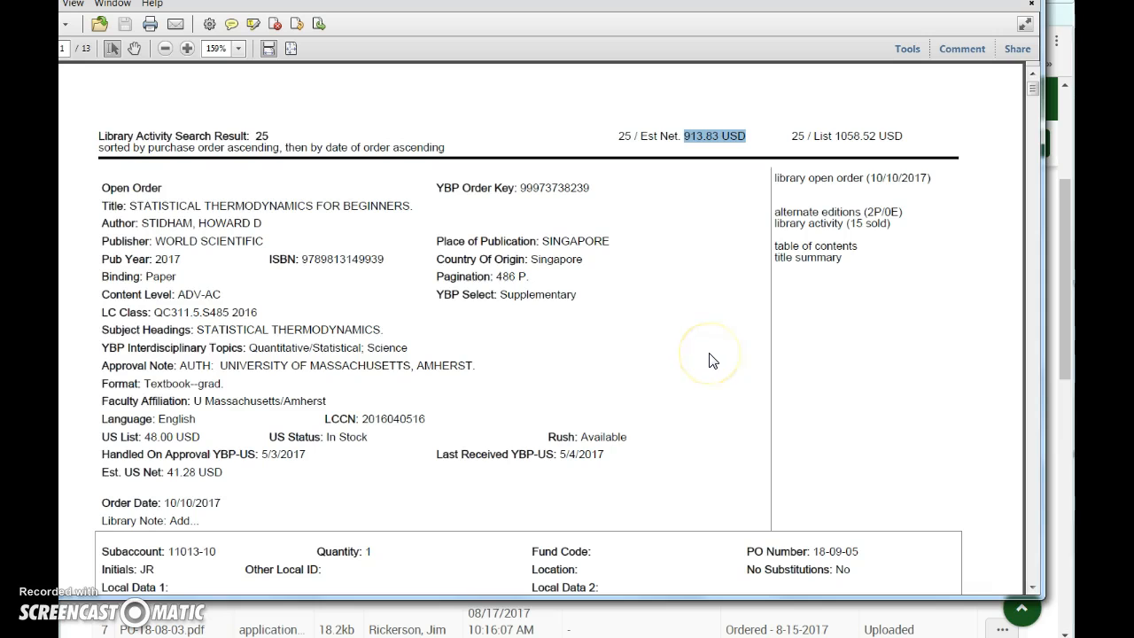
scroll(350, 306, "down", 1)
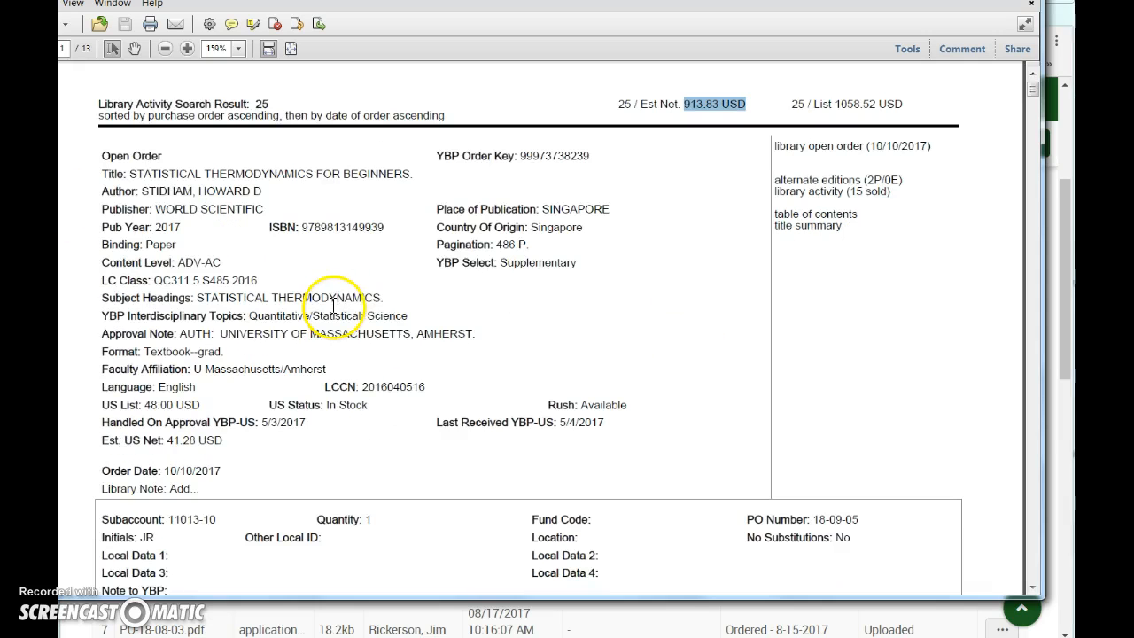
left_click_drag(443, 0, 462, 6)
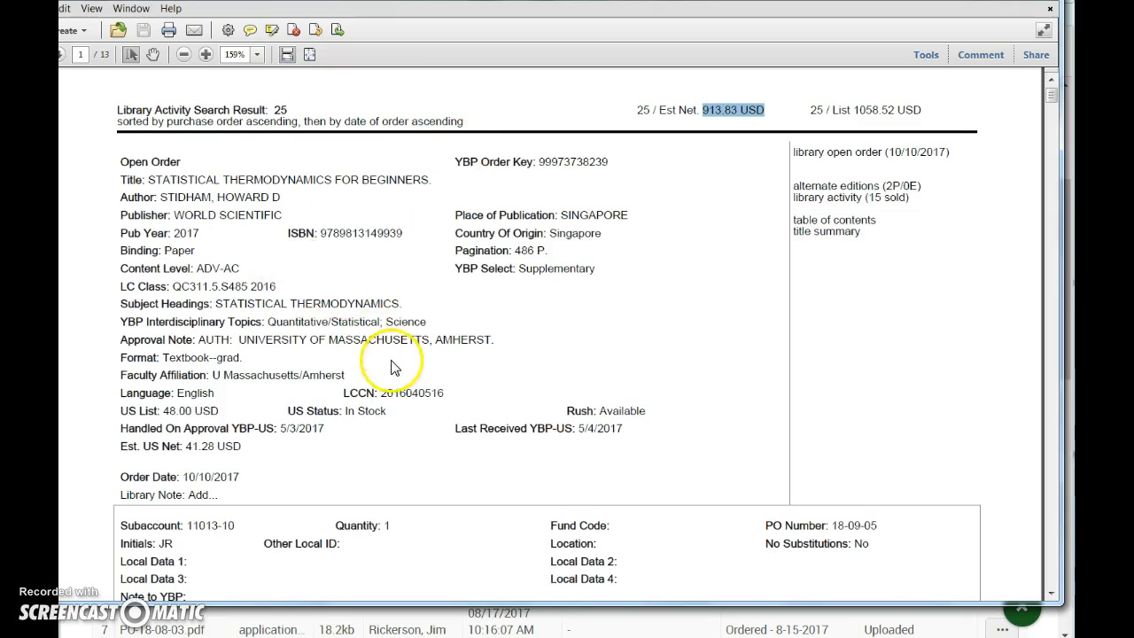
Find the Obamacare Wars entry on page 10 of the purchase order PDF and copy its ISBN
scroll(299, 366, "down", 10)
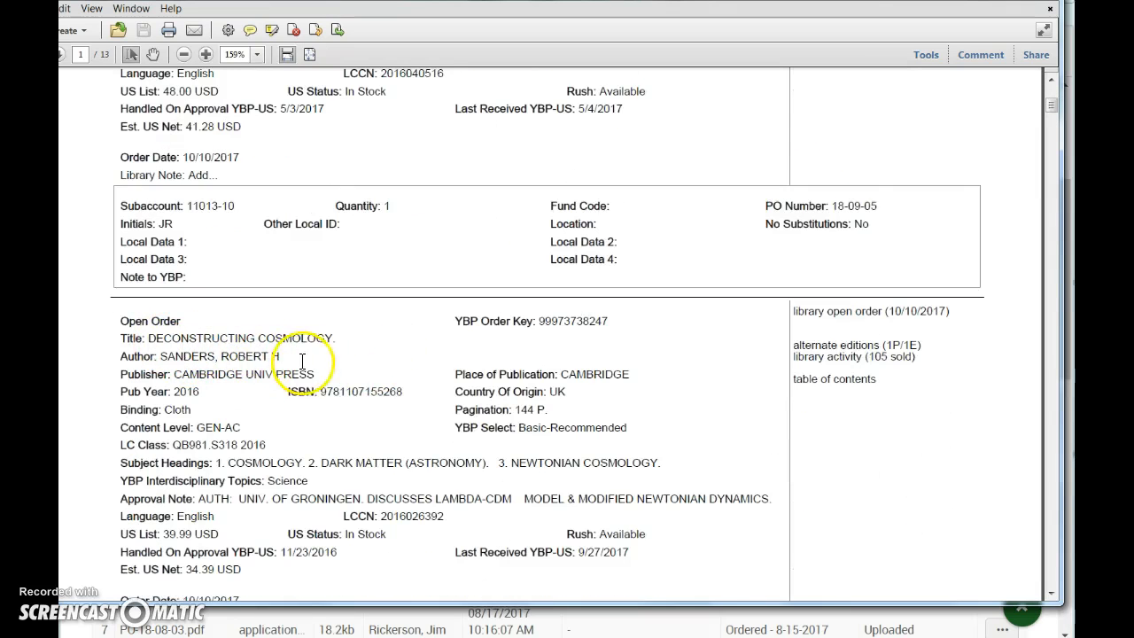
scroll(297, 372, "down", 6)
scroll(292, 364, "down", 16)
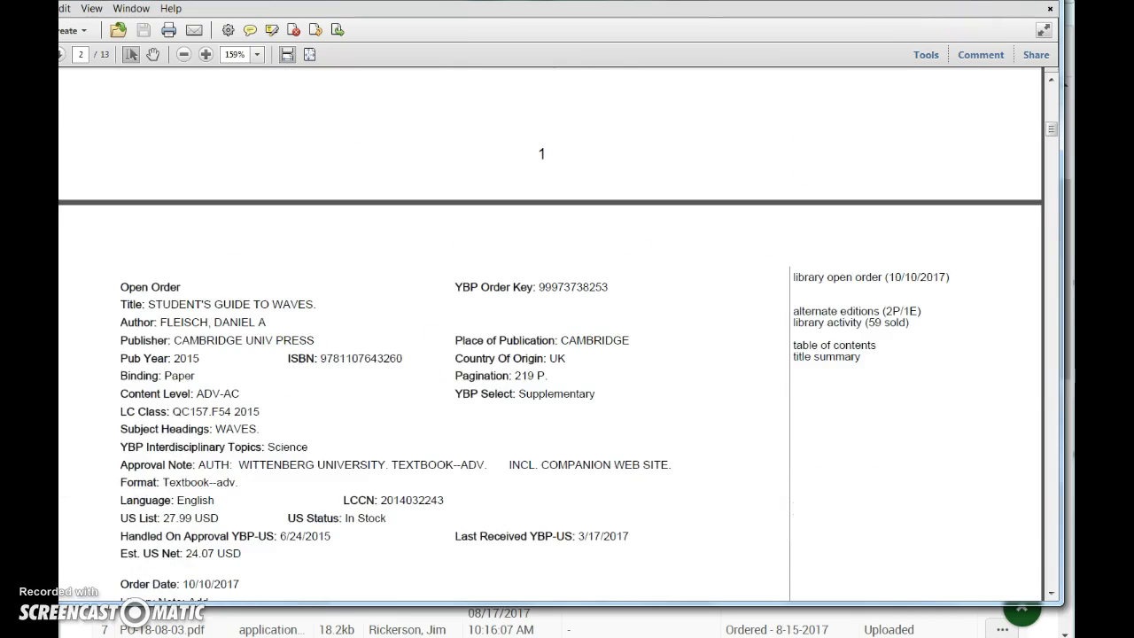
left_click_drag(1050, 129, 1029, 460)
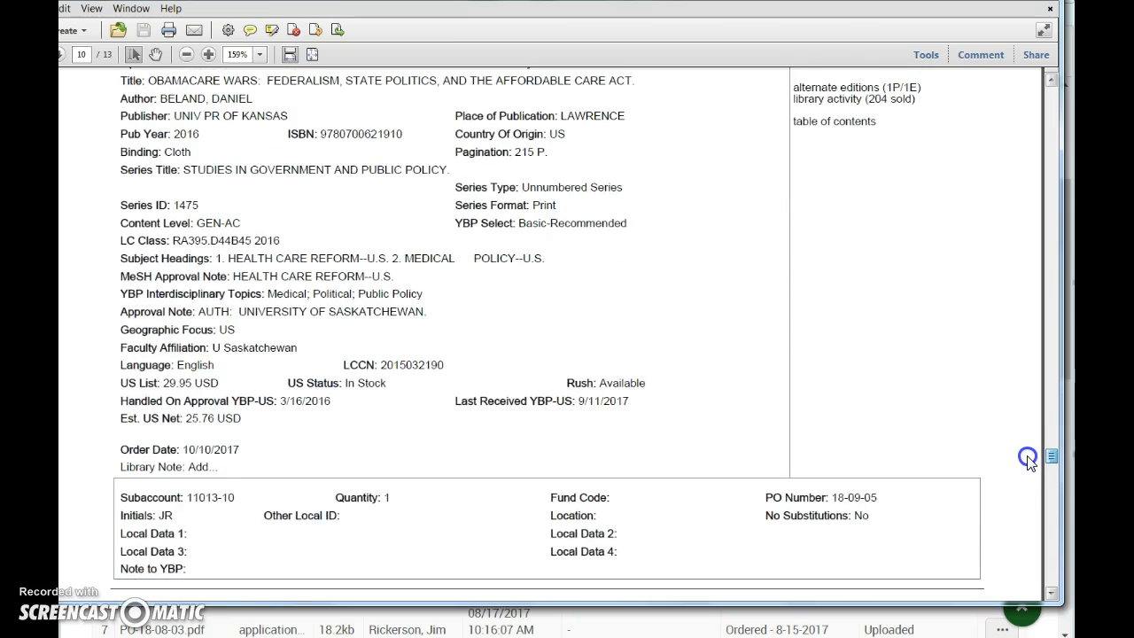
scroll(430, 337, "up", 1)
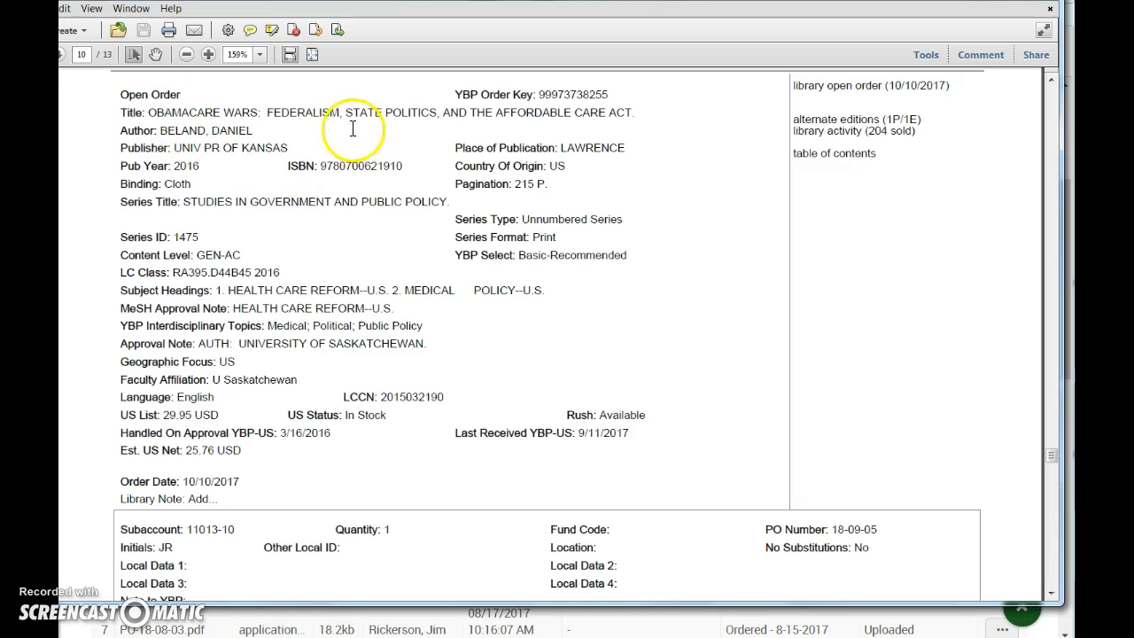
left_click_drag(320, 165, 388, 166)
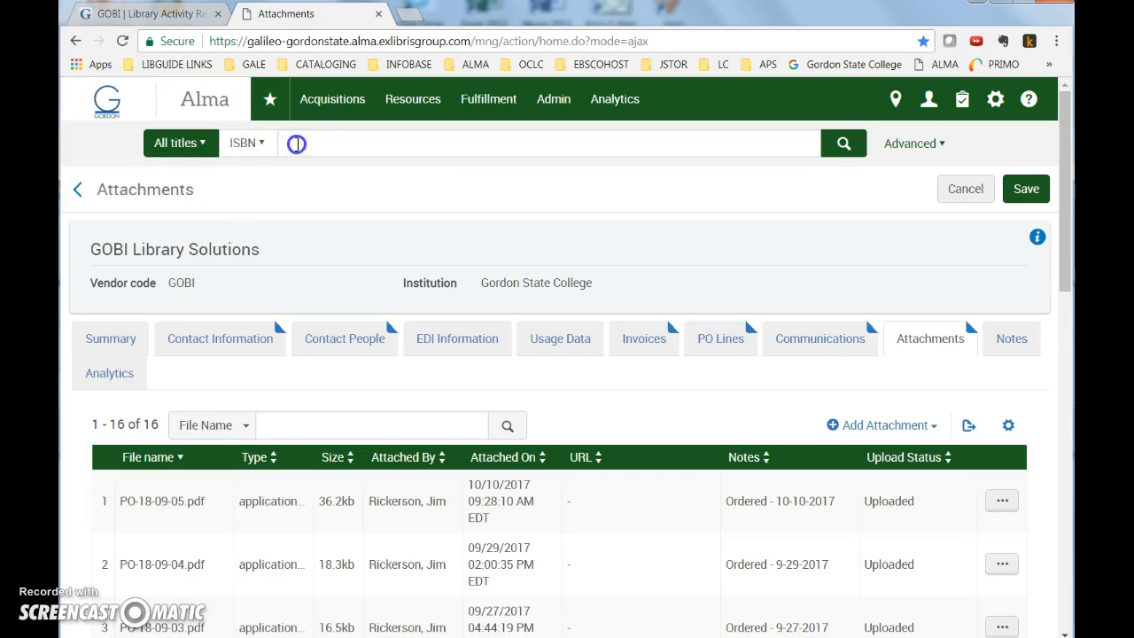
left_click(298, 144)
key("ctrl+v")
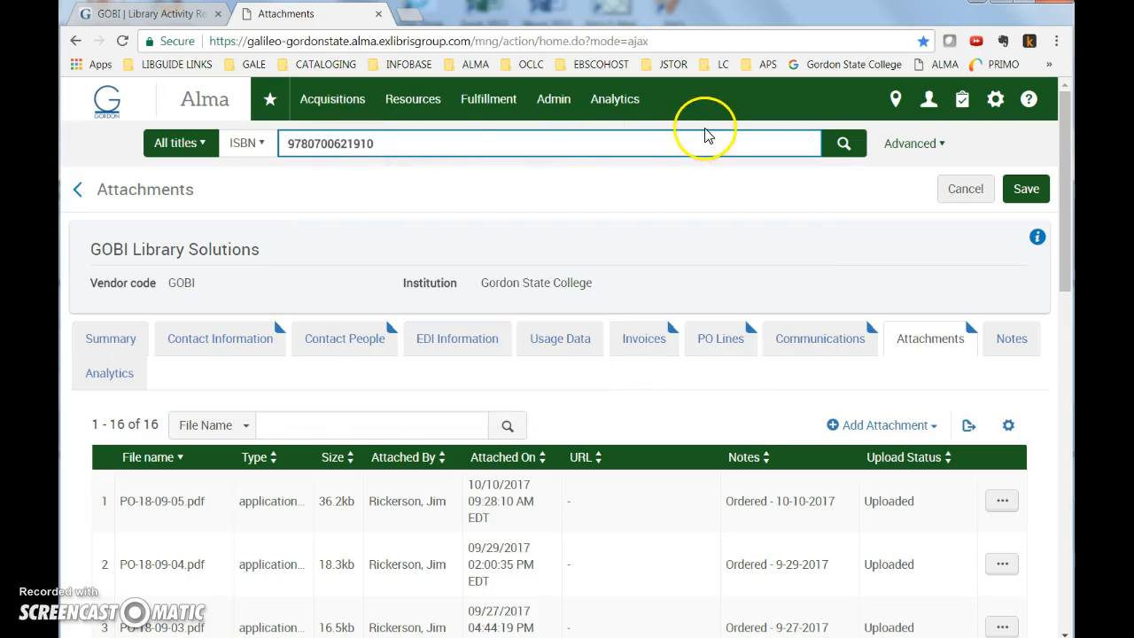
left_click(841, 142)
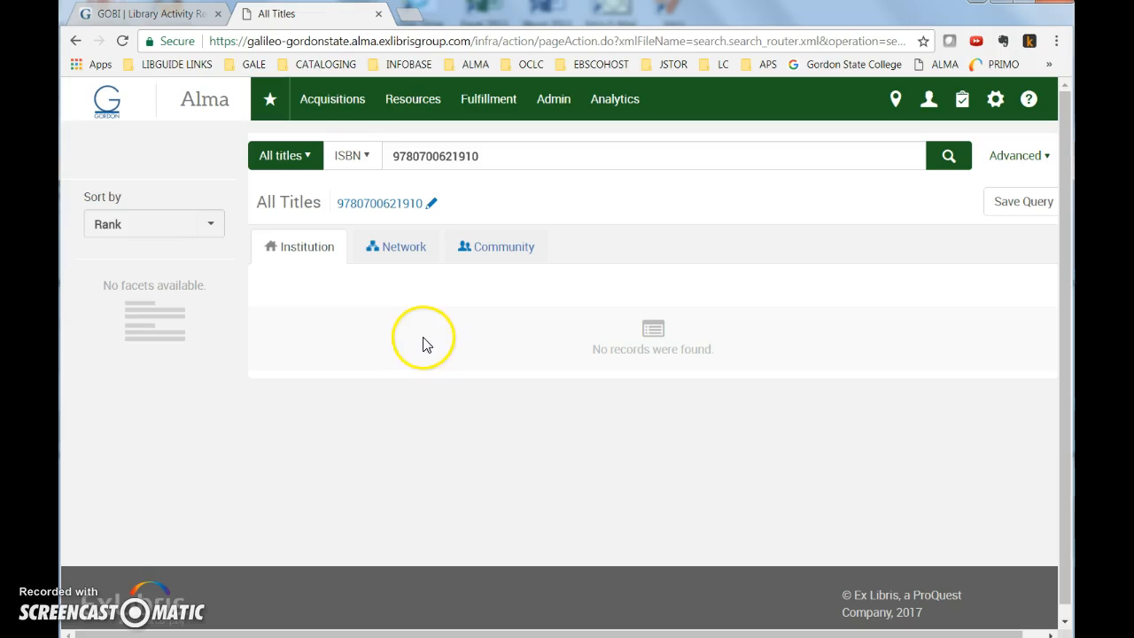
left_click(400, 255)
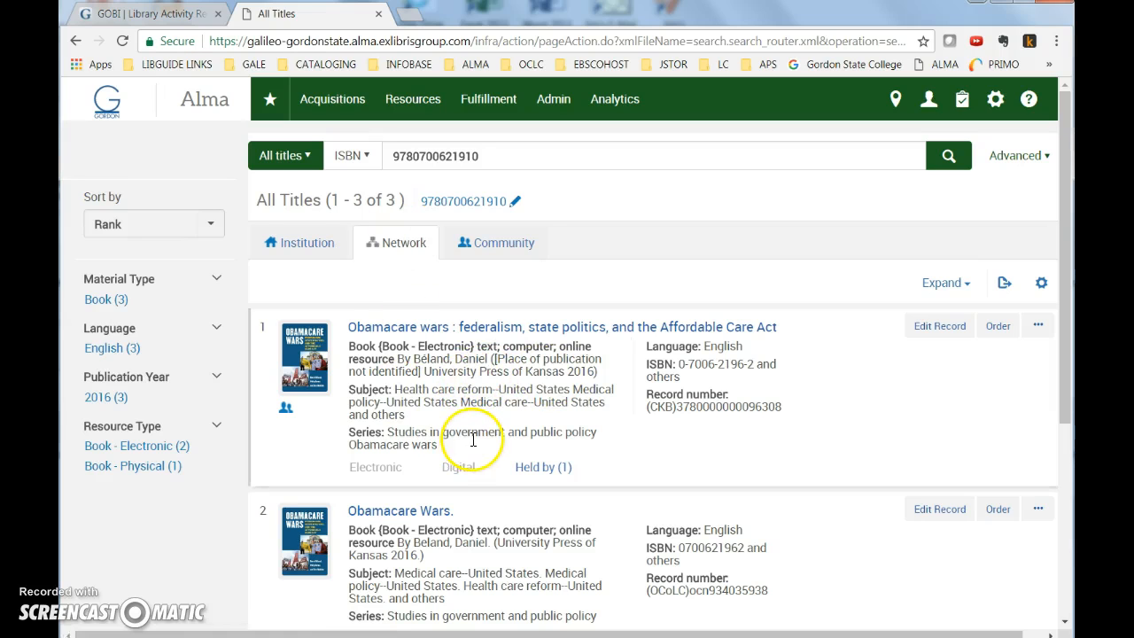
Check which institutions hold the physical edition of Obamacare Wars and open its full record
scroll(472, 440, "down", 4)
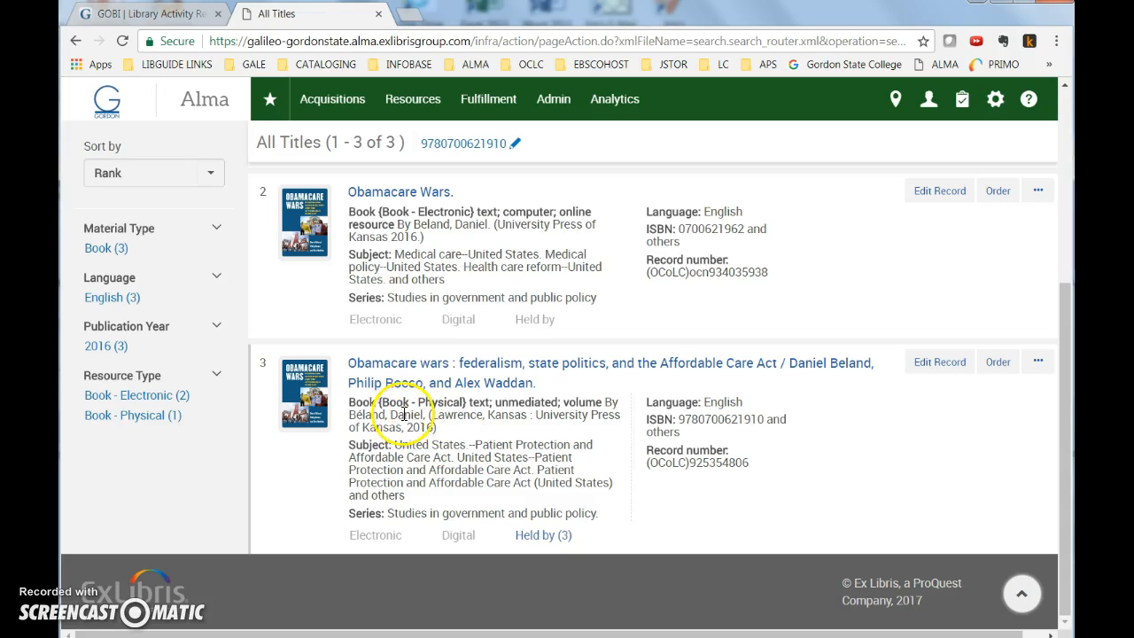
left_click(540, 534)
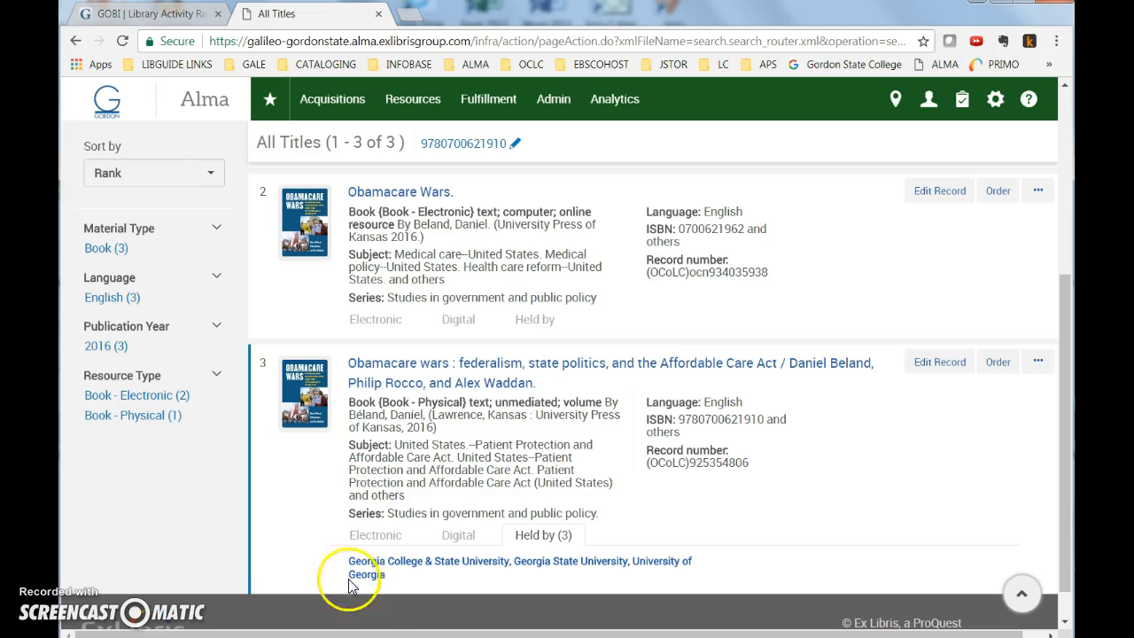
left_click(413, 365)
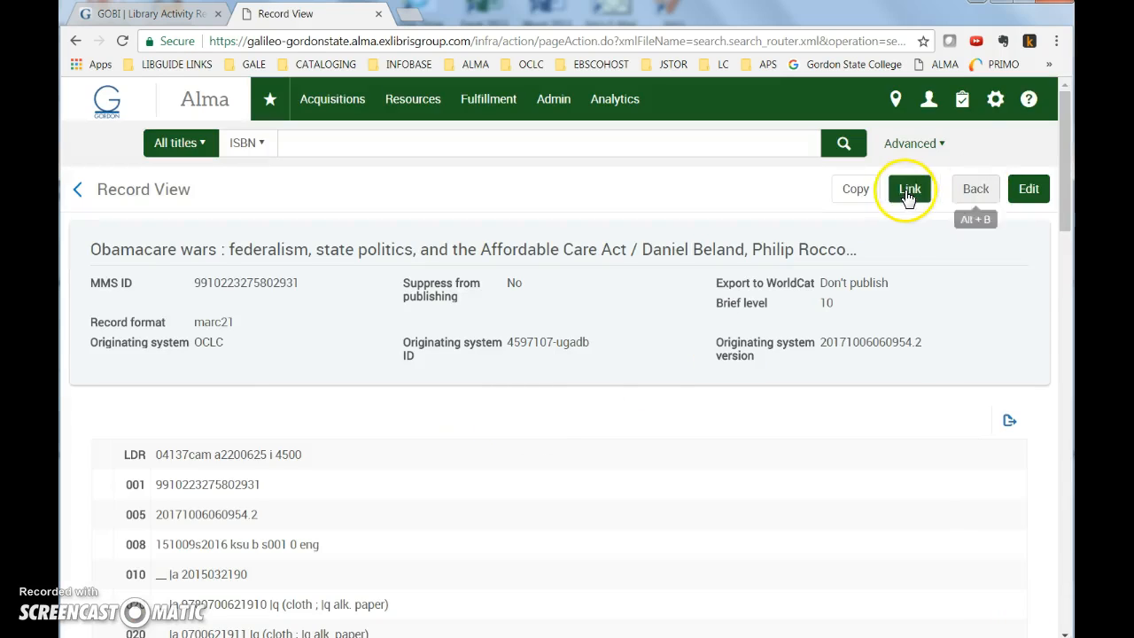
Compare the record's MARC fields with the pagination and author given for the book in the purchase order PDF
scroll(470, 422, "down", 4)
scroll(469, 426, "down", 3)
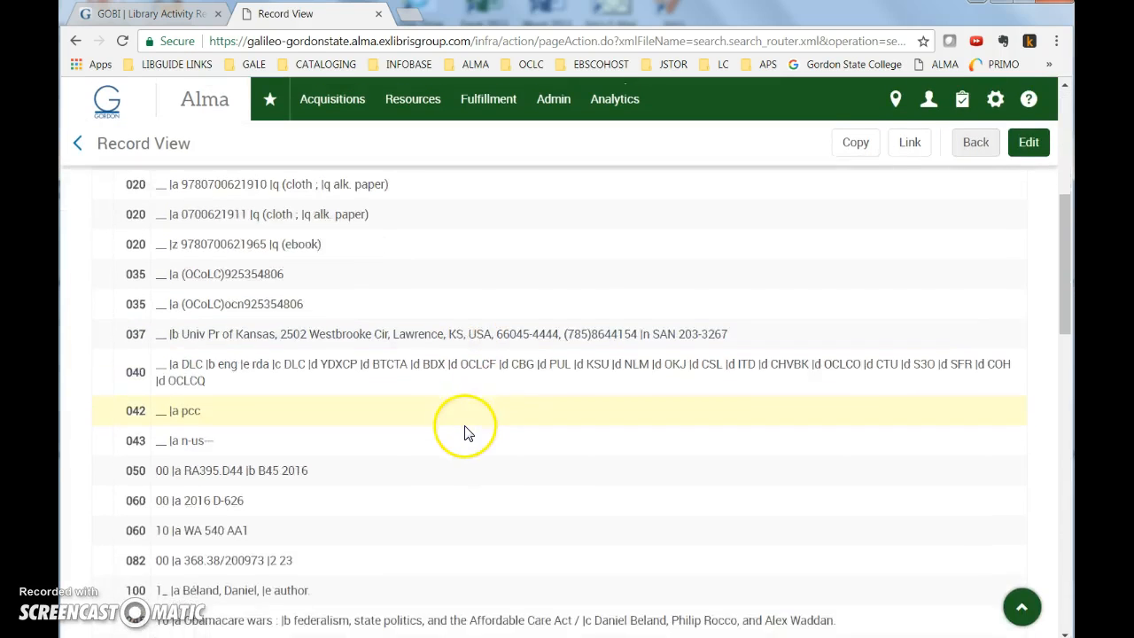
scroll(468, 432, "down", 1)
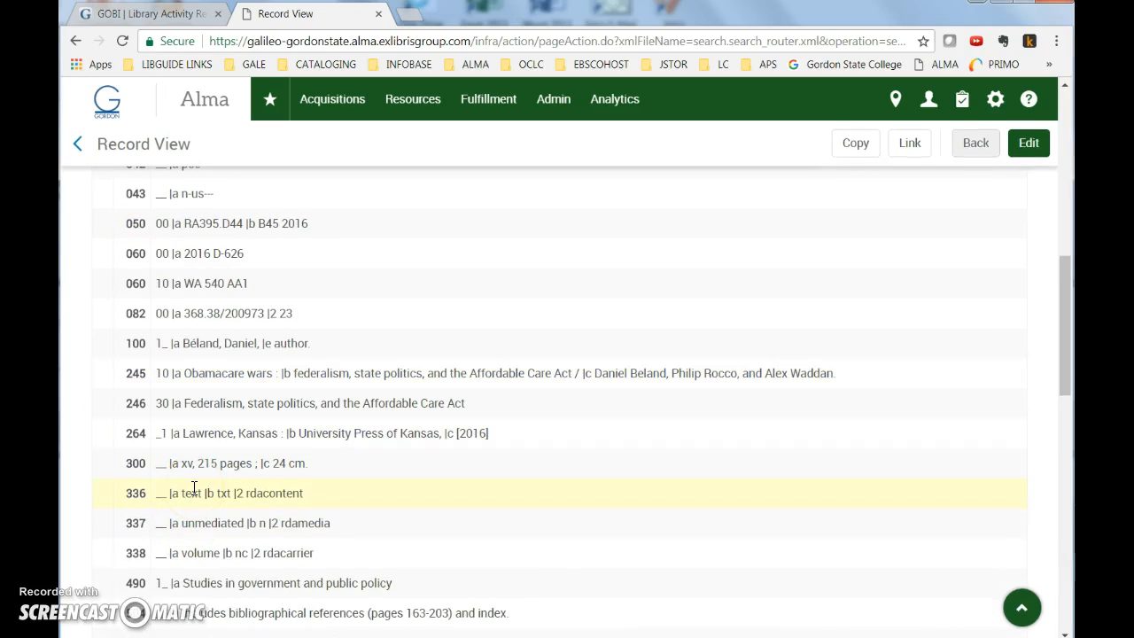
scroll(195, 491, "down", 1)
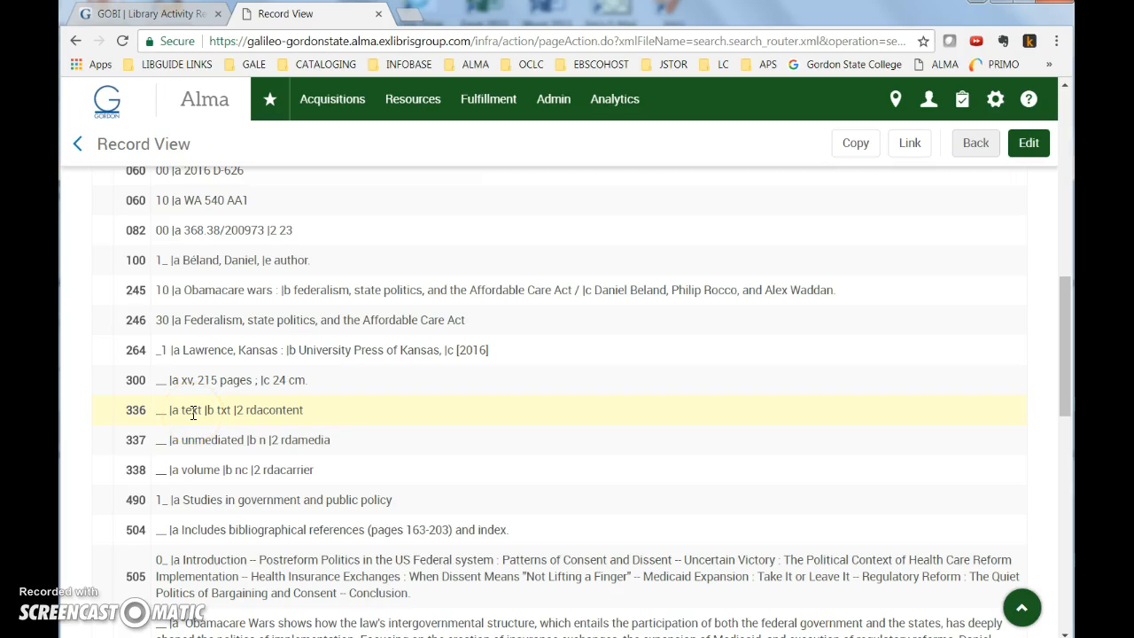
key("alt+Tab")
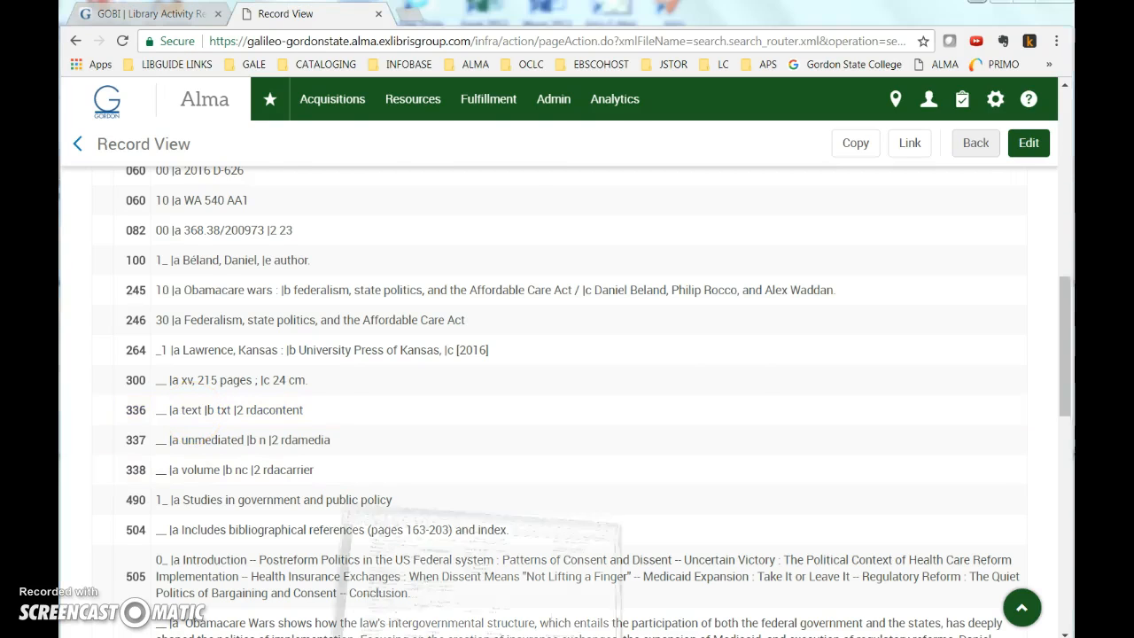
left_click_drag(515, 183, 540, 183)
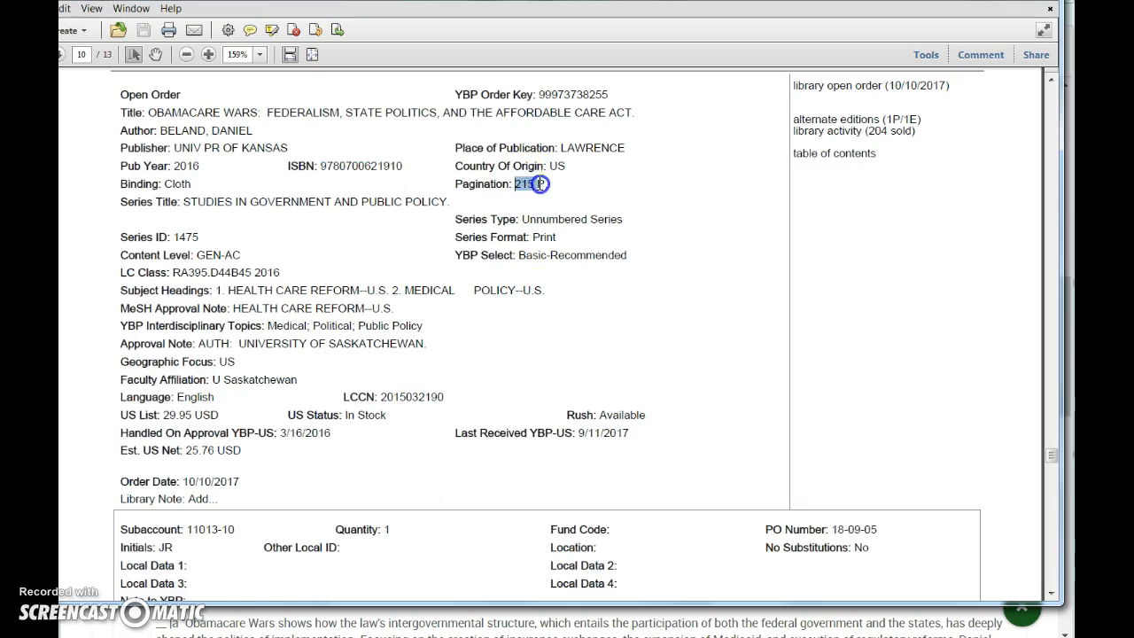
key("alt+Tab")
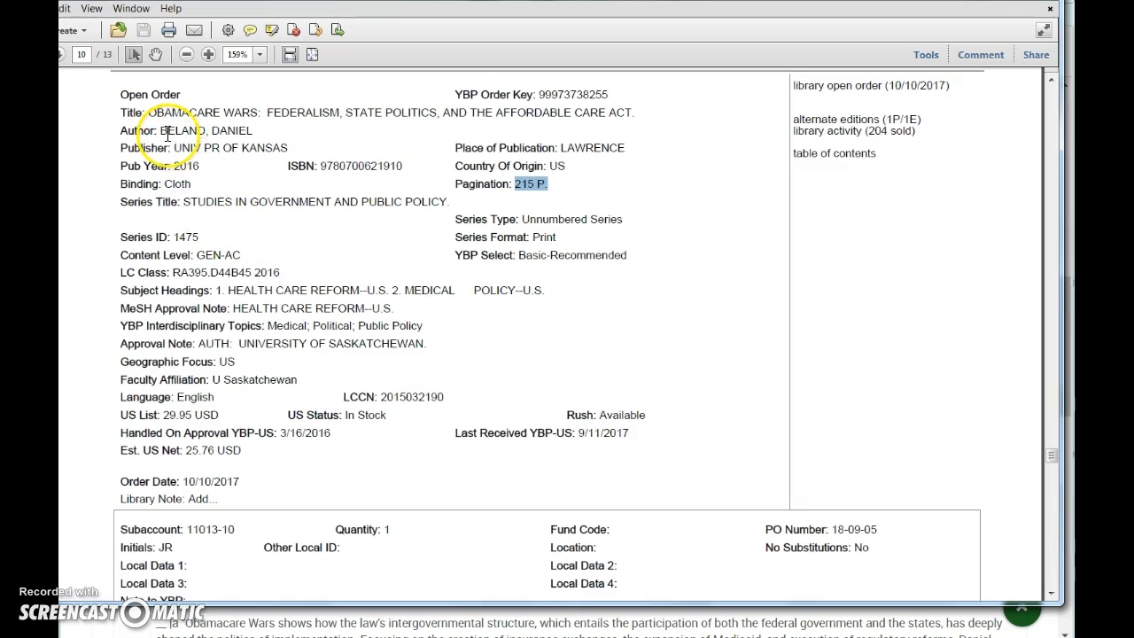
double_click(189, 133)
left_click_drag(189, 133, 253, 133)
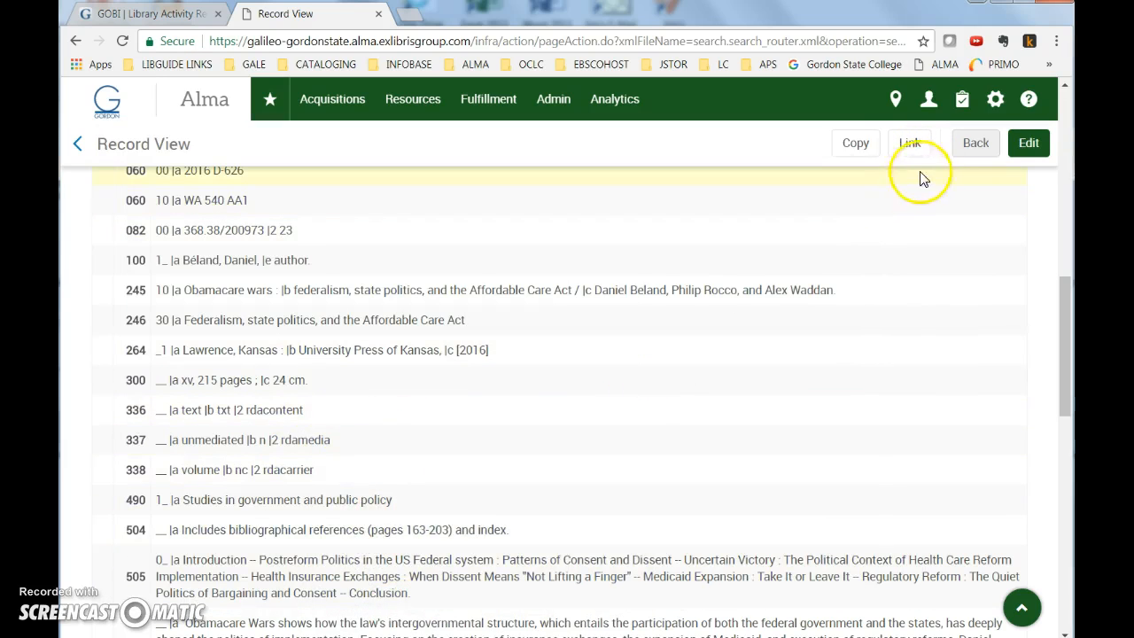
Link the physical Obamacare Wars record to the local institution and return to the search results
left_click(910, 146)
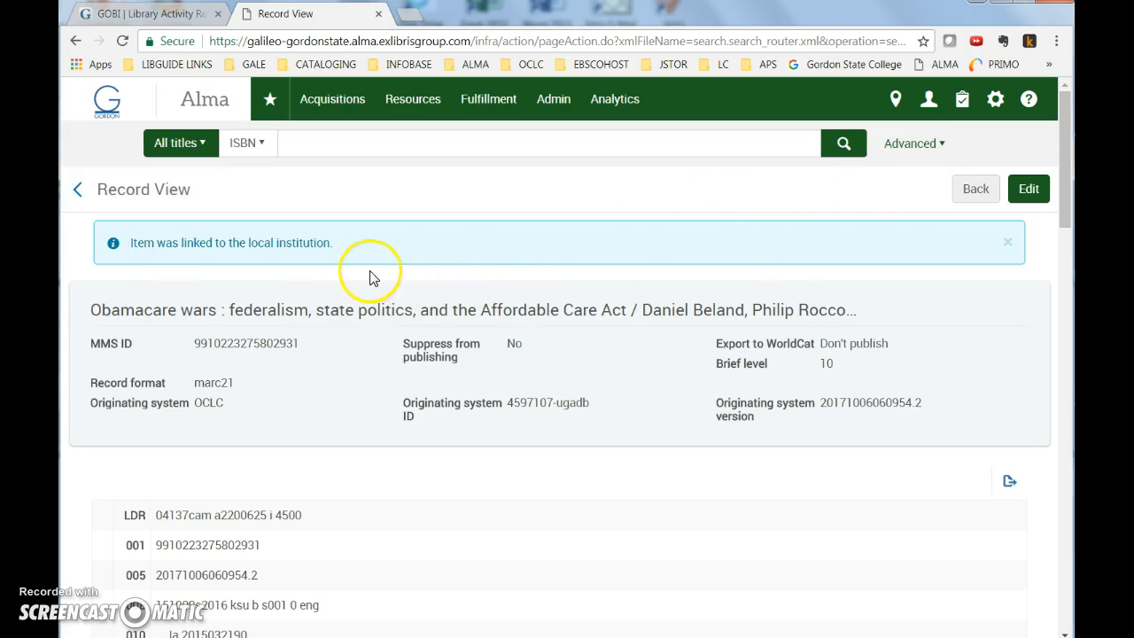
left_click(975, 189)
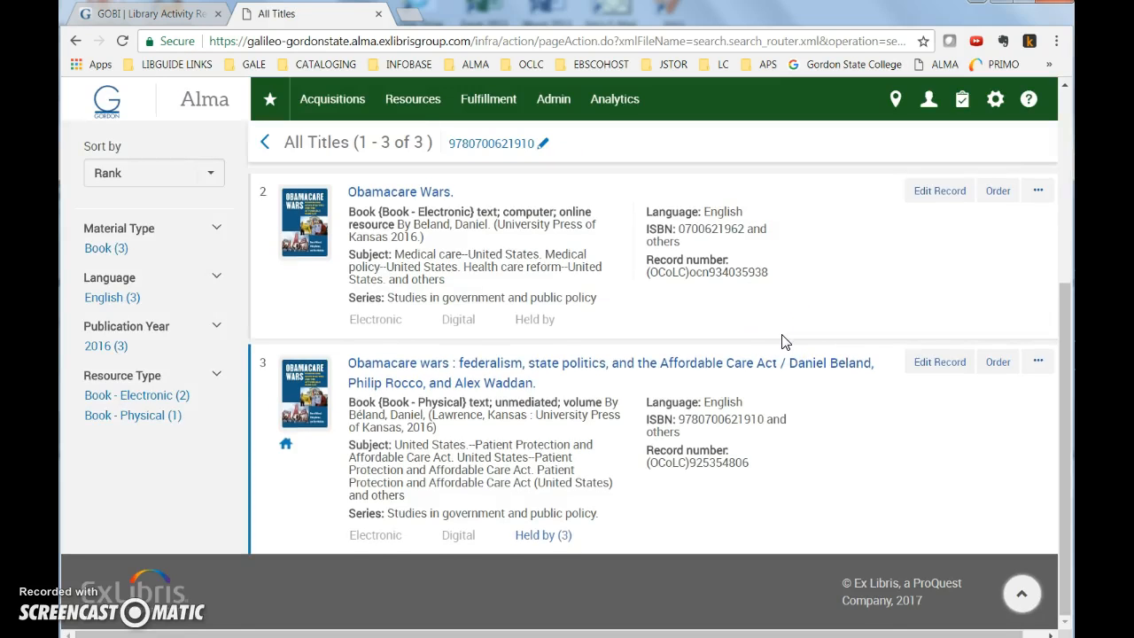
View the linked Obamacare Wars record in the Institution results and return to its Network Zone entry
left_click(288, 447)
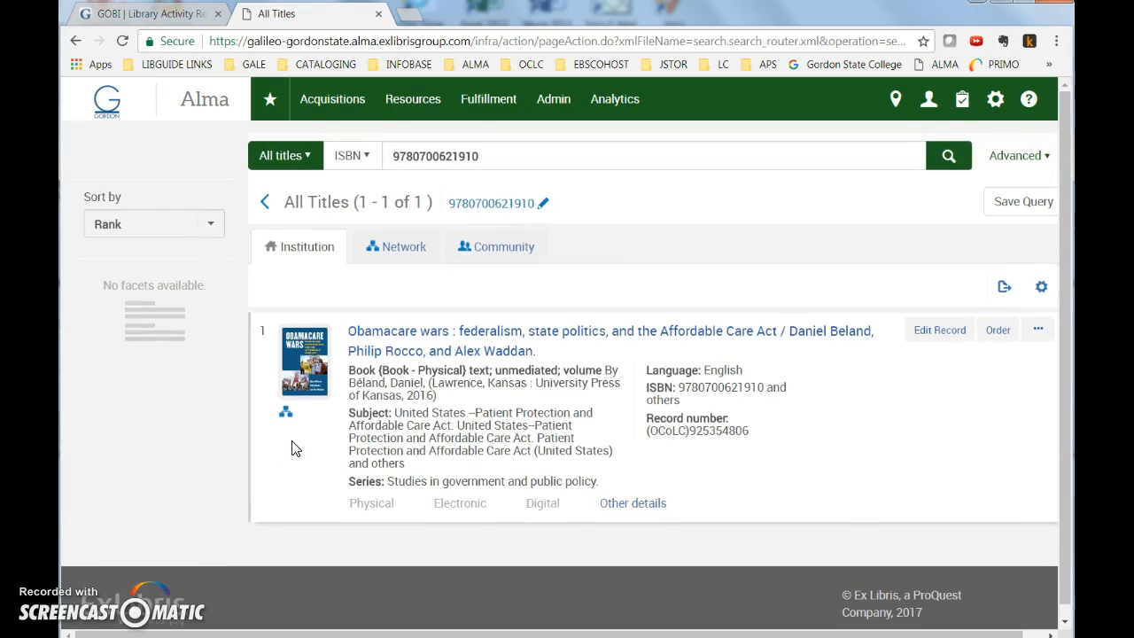
left_click(293, 428)
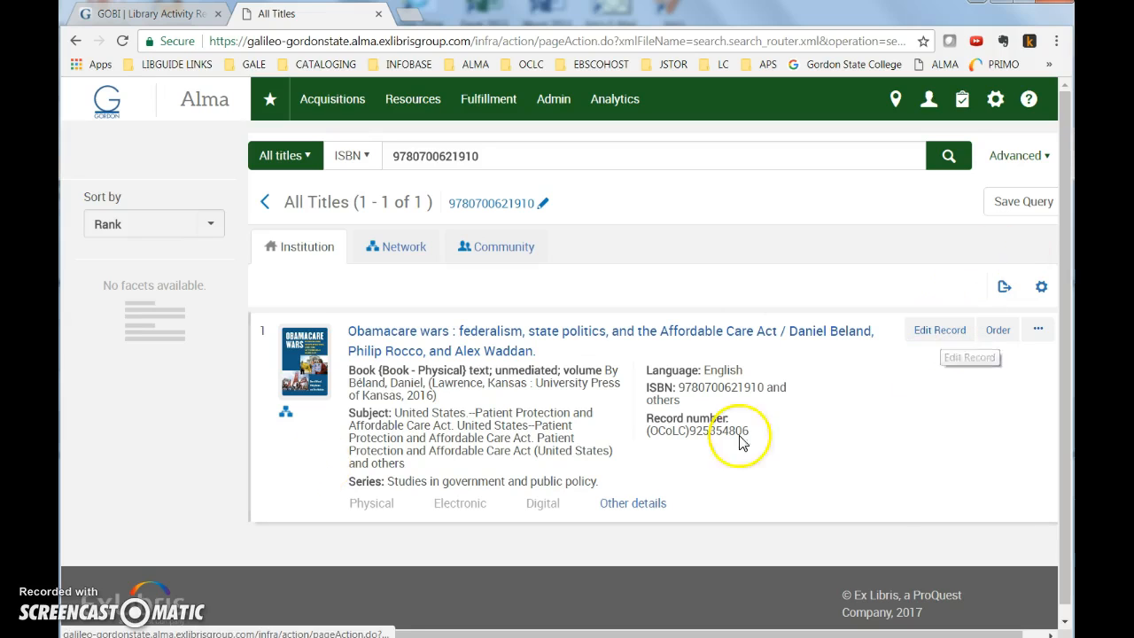
left_click(285, 415)
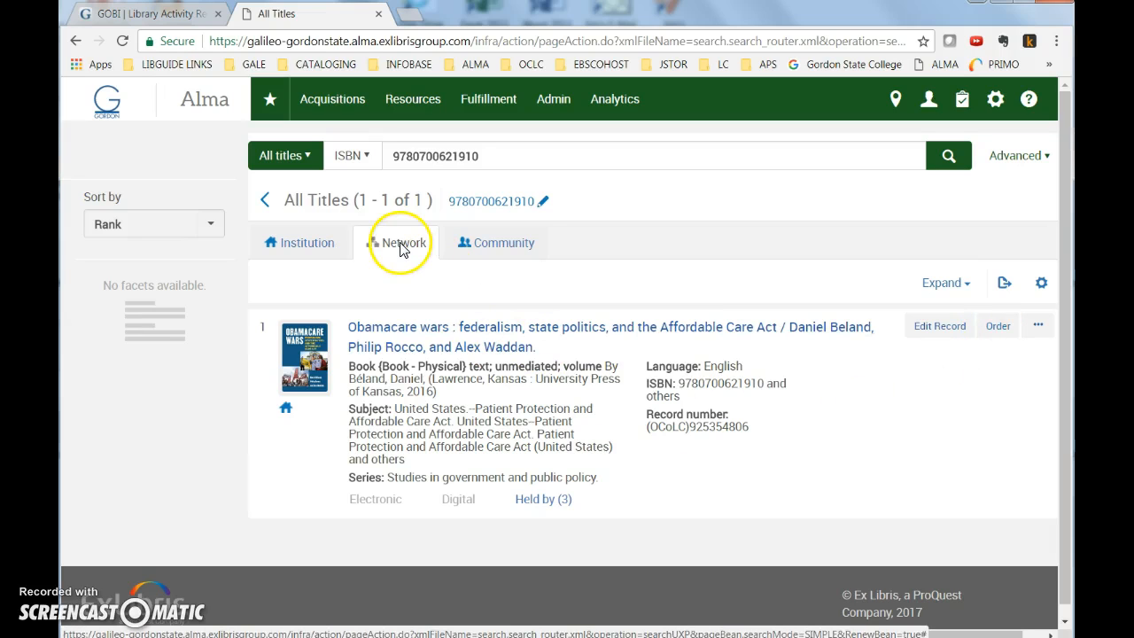
Start an order for the physical Obamacare Wars record with the purchase type Print Book - One Time
left_click(998, 326)
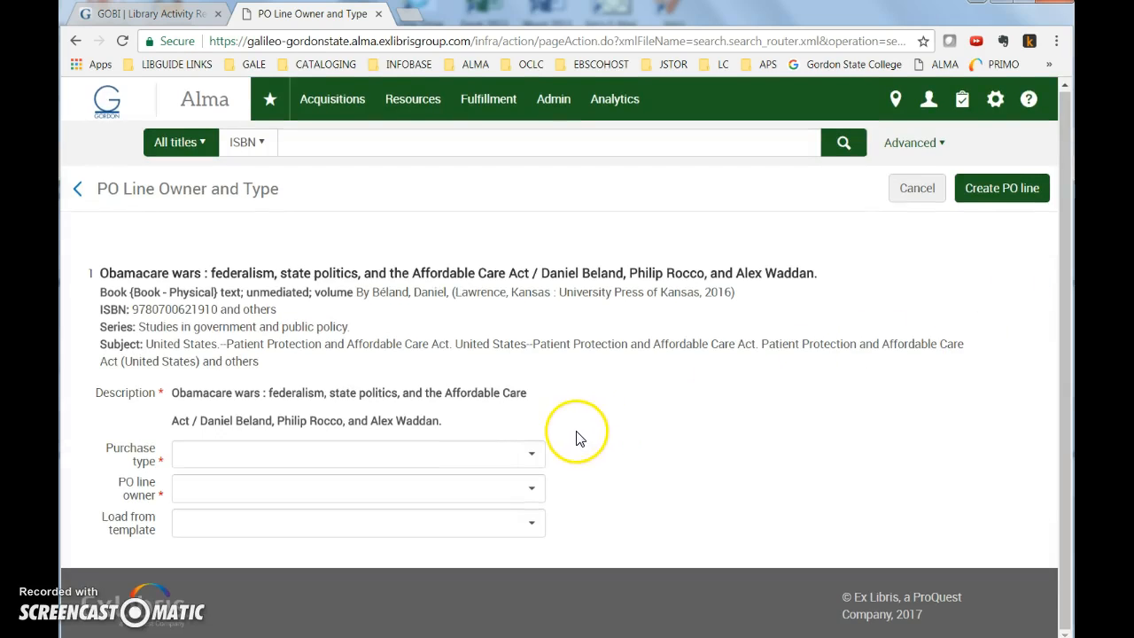
left_click(532, 454)
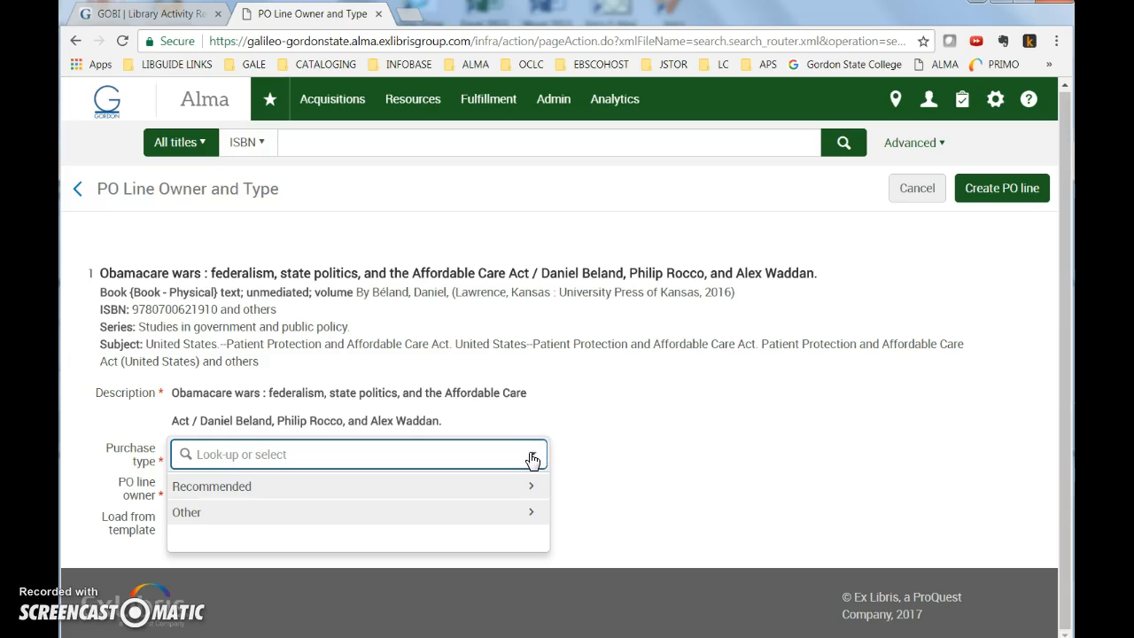
left_click(527, 516)
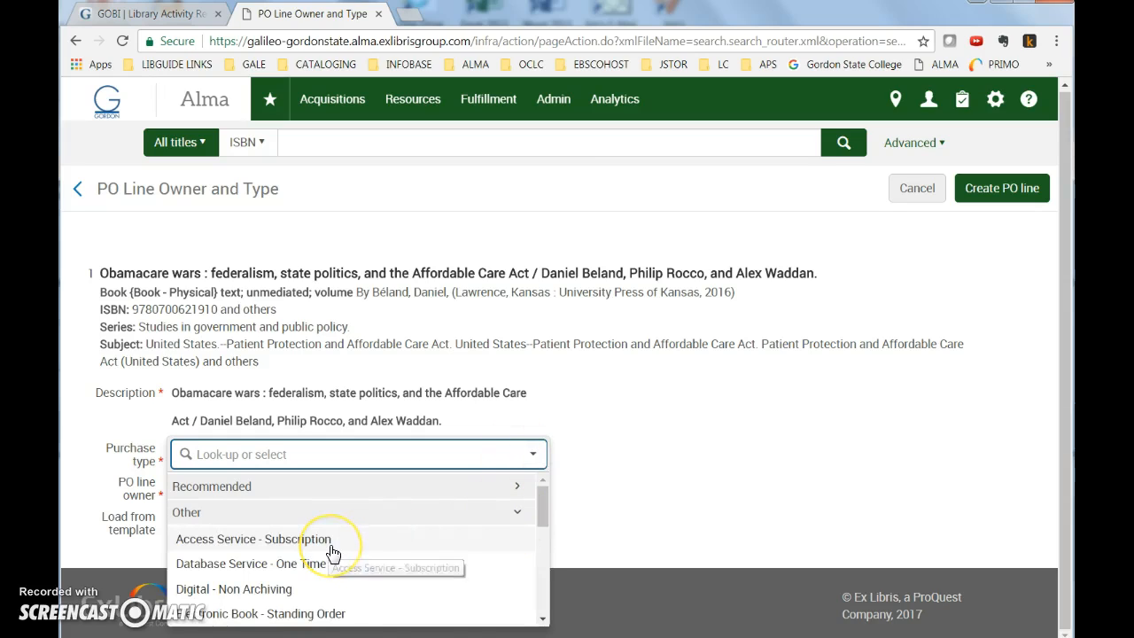
scroll(383, 537, "down", 2)
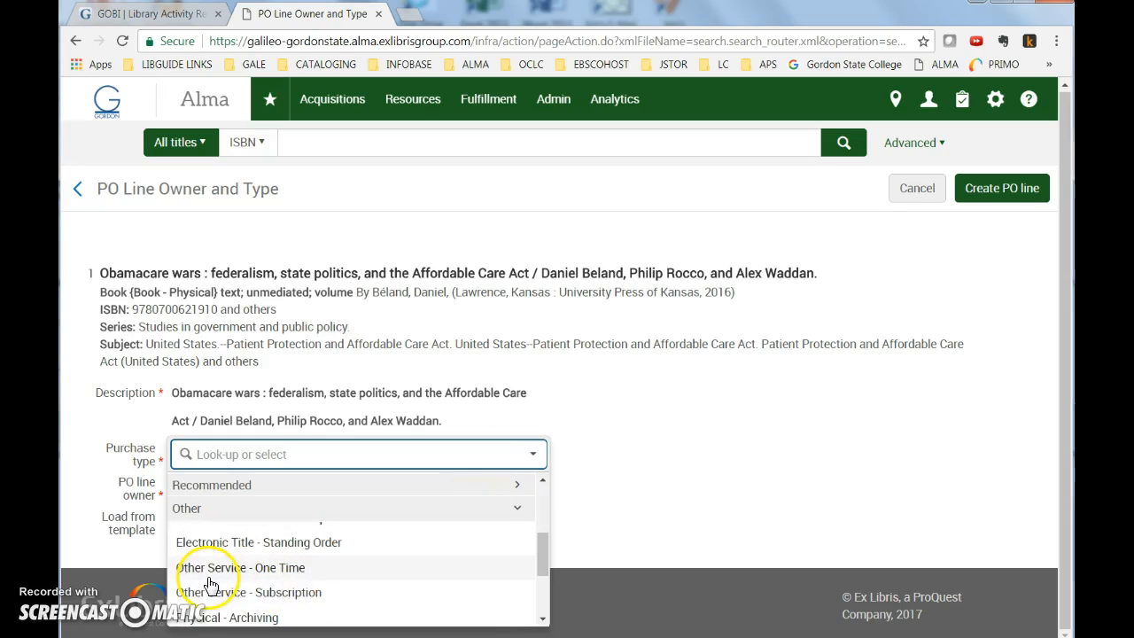
scroll(212, 603, "down", 1)
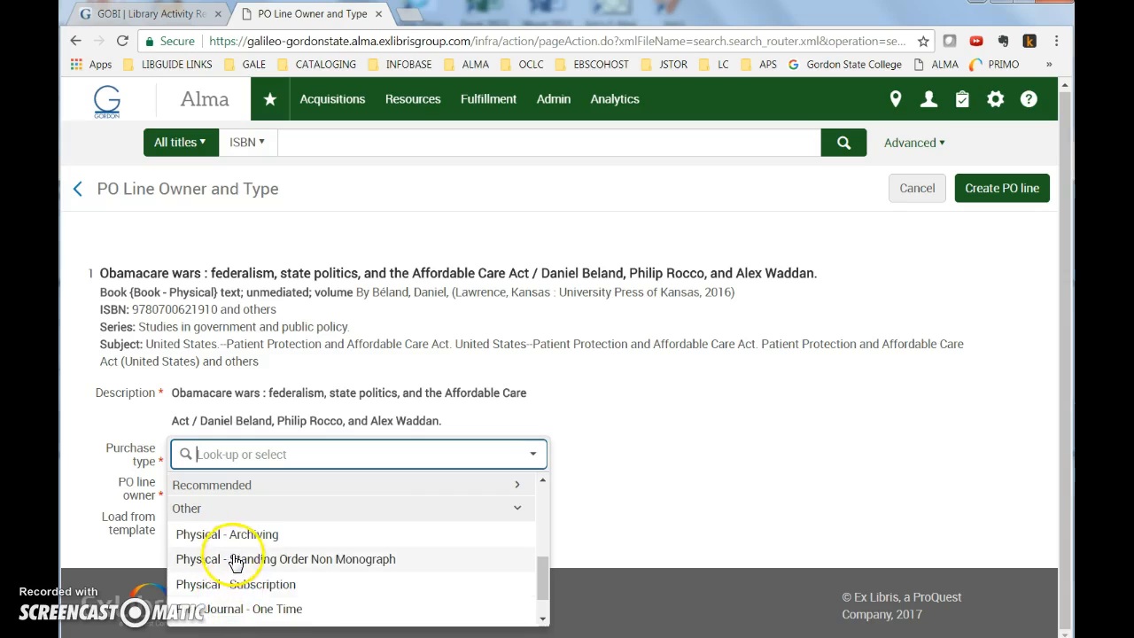
scroll(235, 567, "up", 1)
scroll(240, 572, "up", 3)
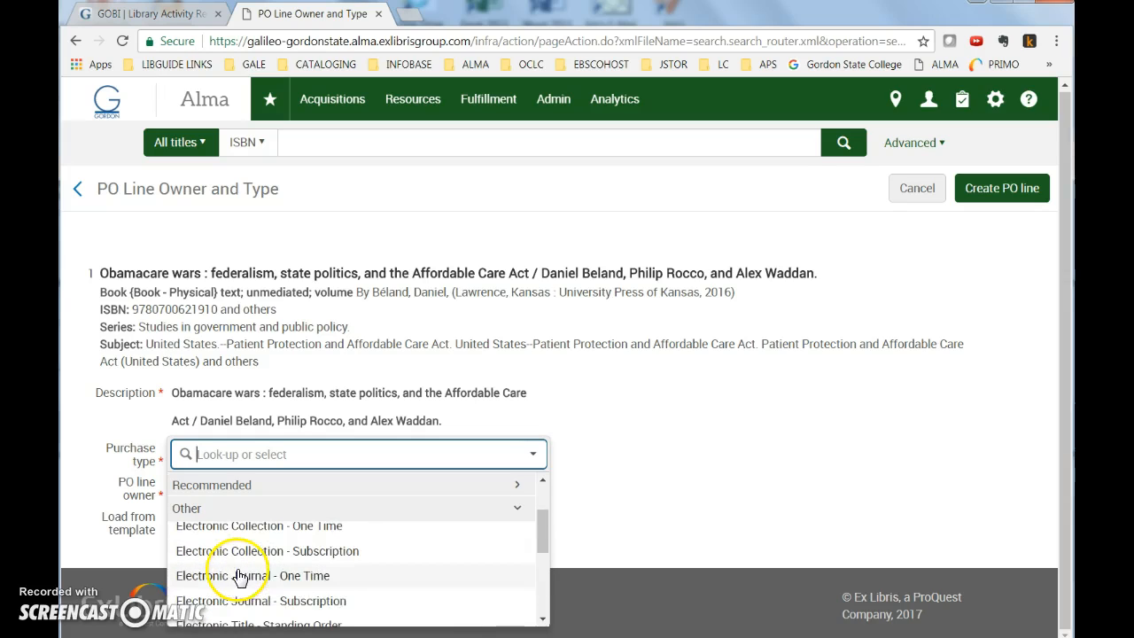
left_click(290, 486)
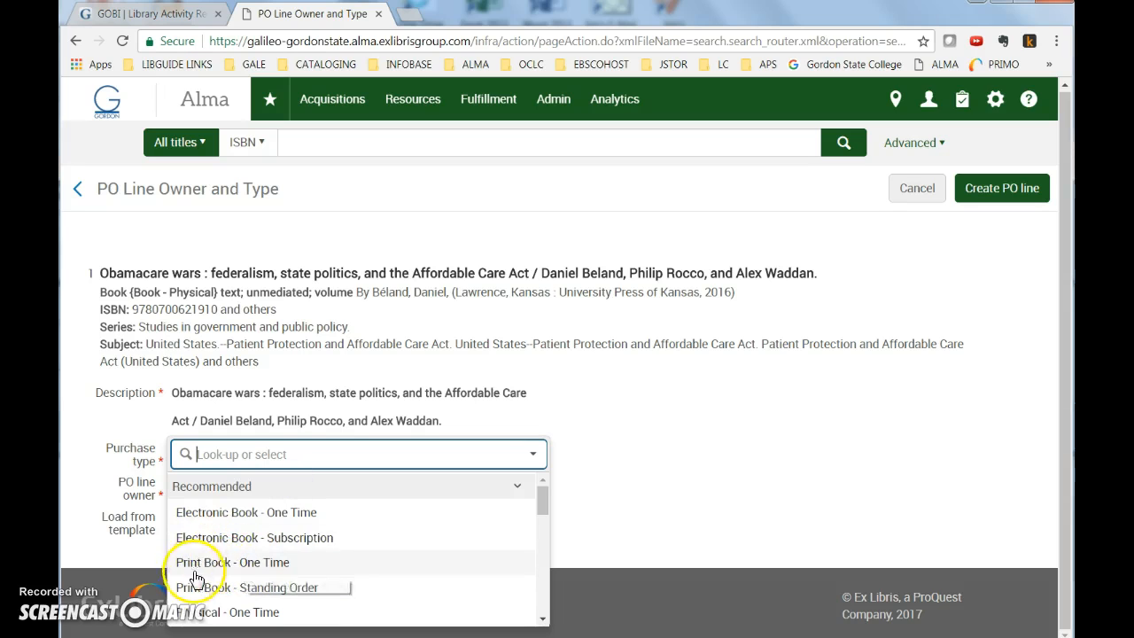
left_click(238, 569)
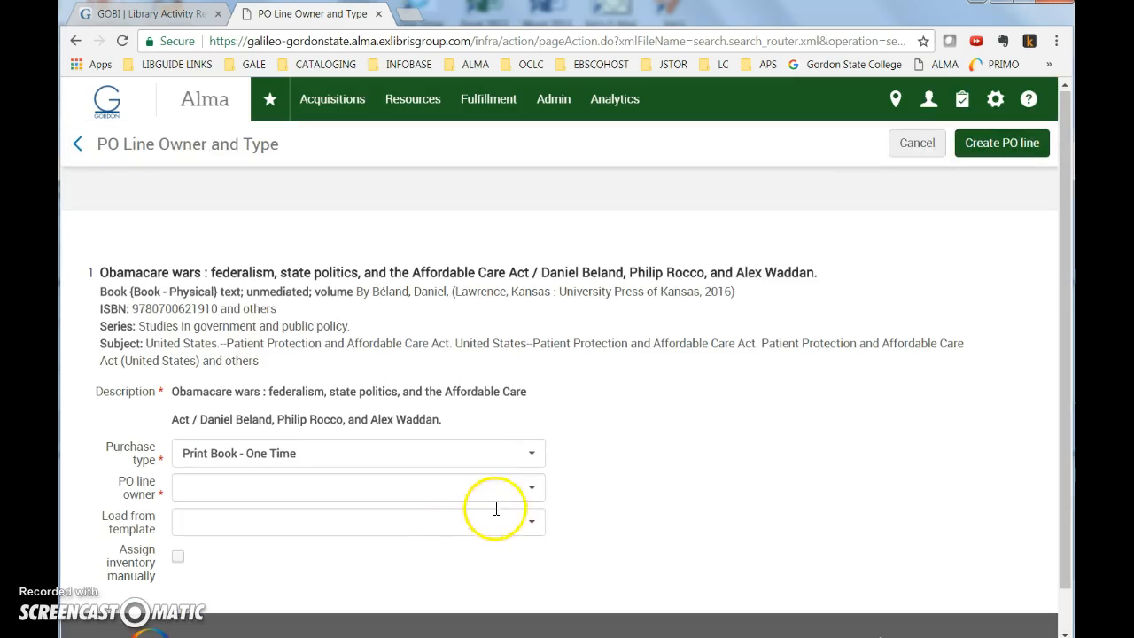
Create the PO line with Dorothy W. Hightower Collaborative Learning Center & Library as owner and inventory assigned manually
left_click(533, 488)
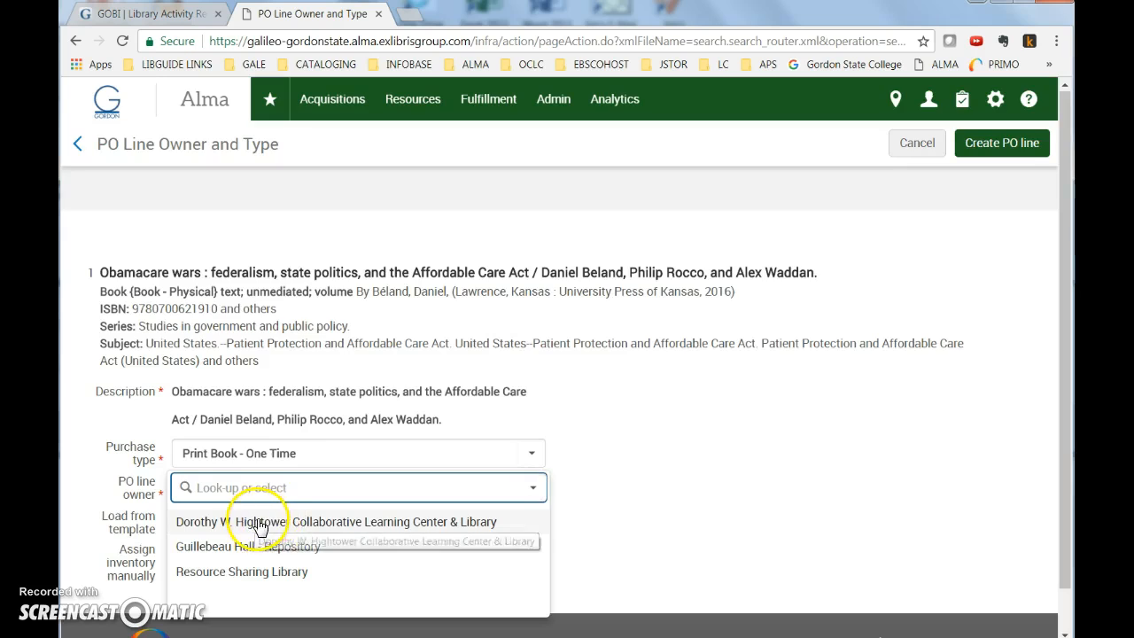
left_click(266, 520)
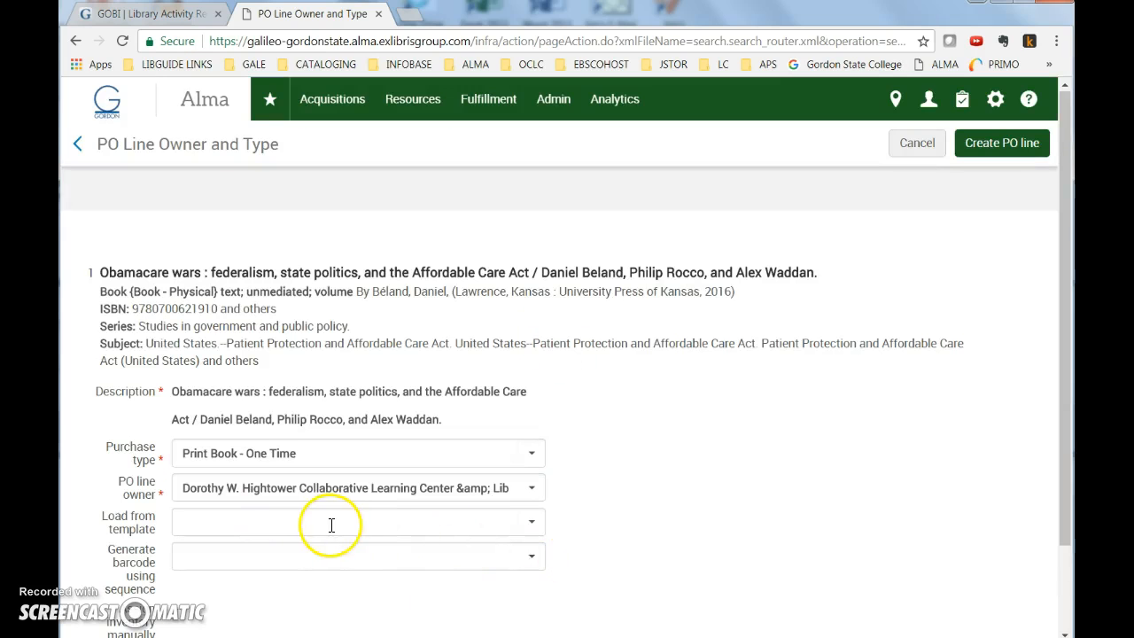
scroll(301, 549, "down", 2)
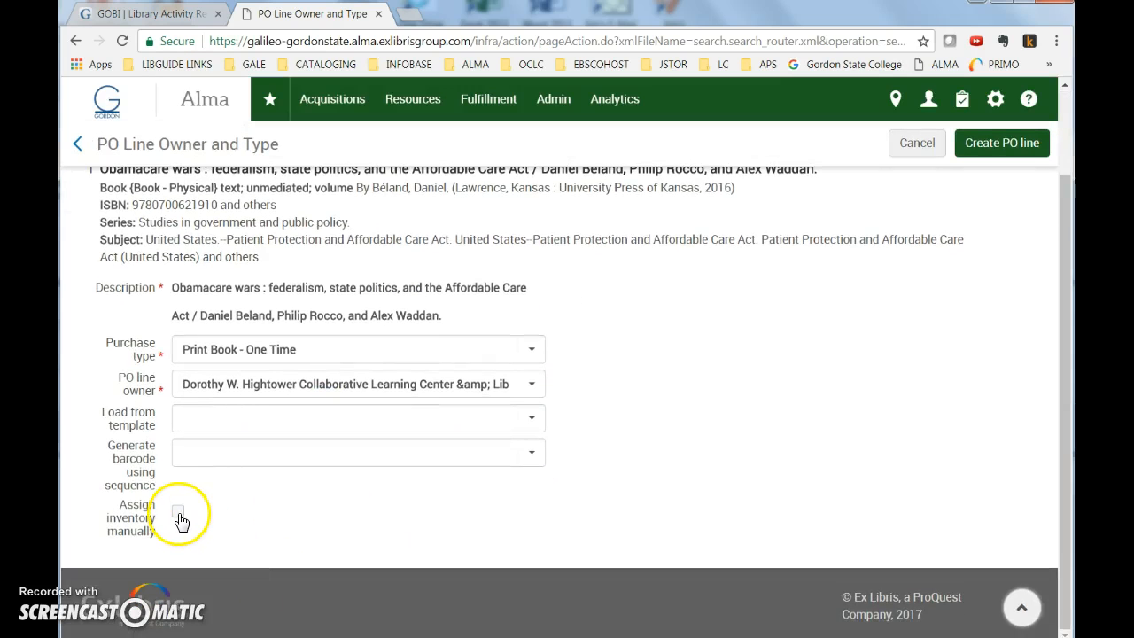
left_click(178, 513)
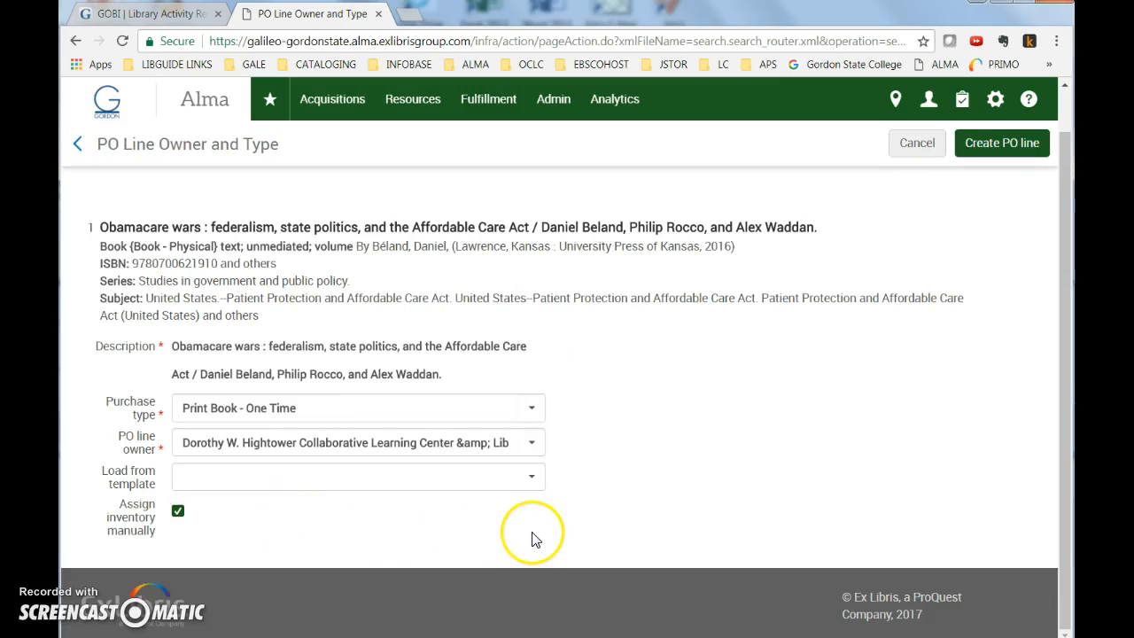
left_click(1010, 149)
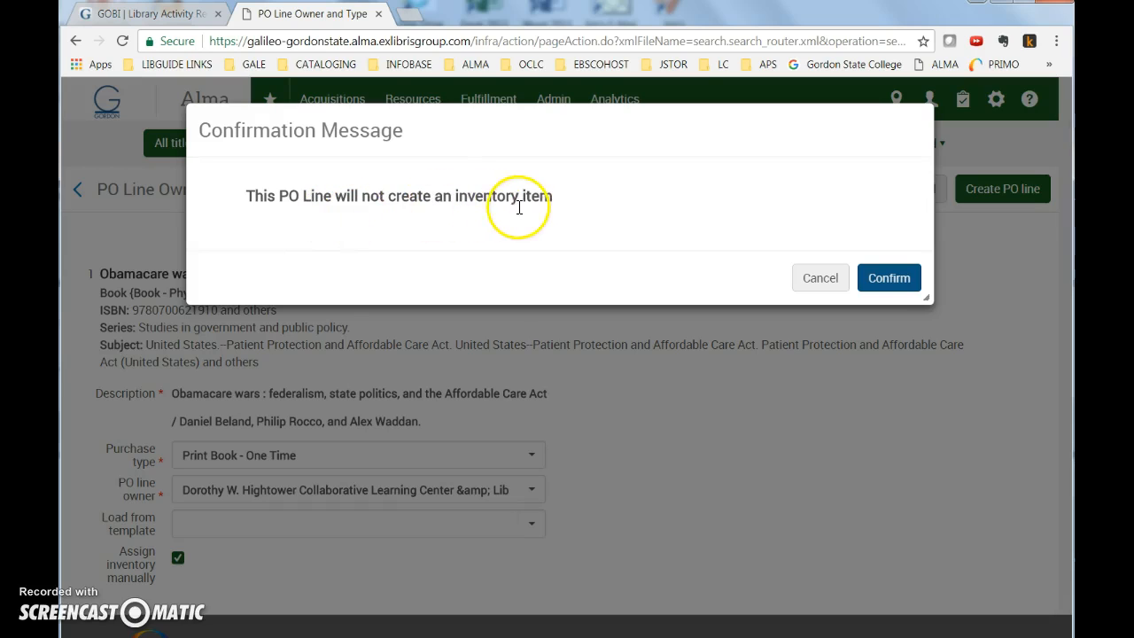
left_click(889, 280)
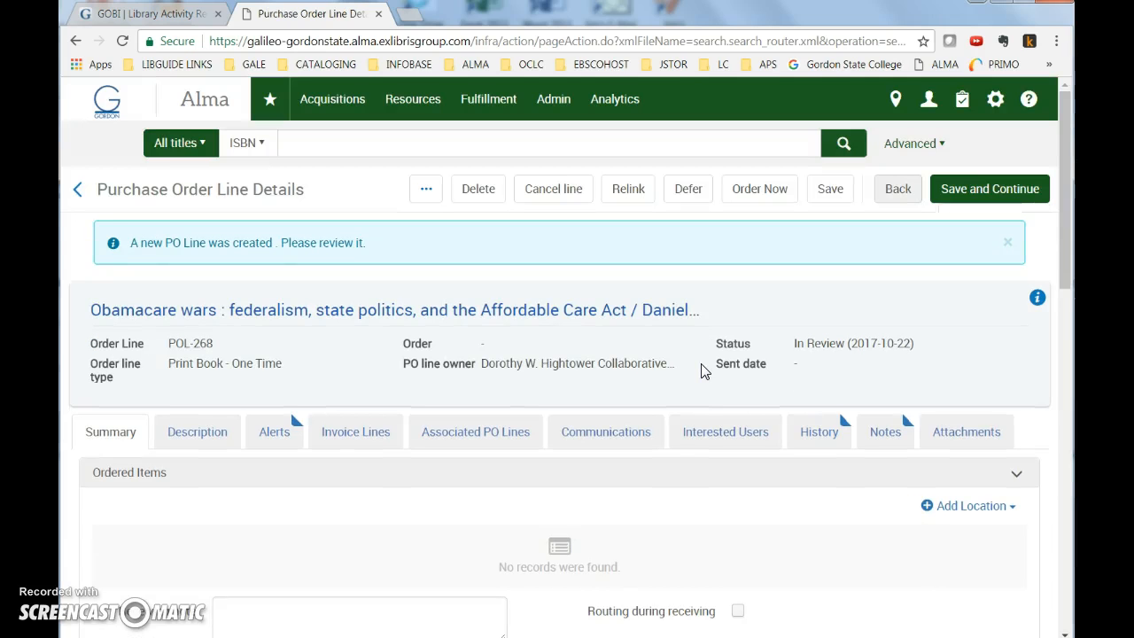
Add an ordered-item location for 1 item in Second Floor Stacks with the item policy Books
scroll(588, 435, "down", 2)
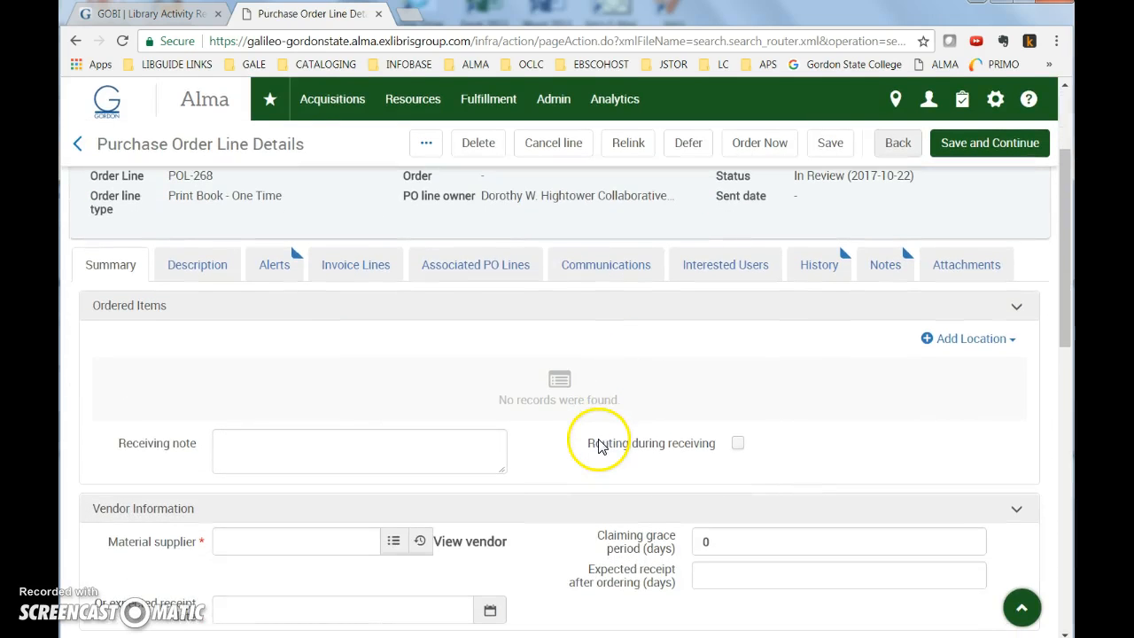
left_click(985, 342)
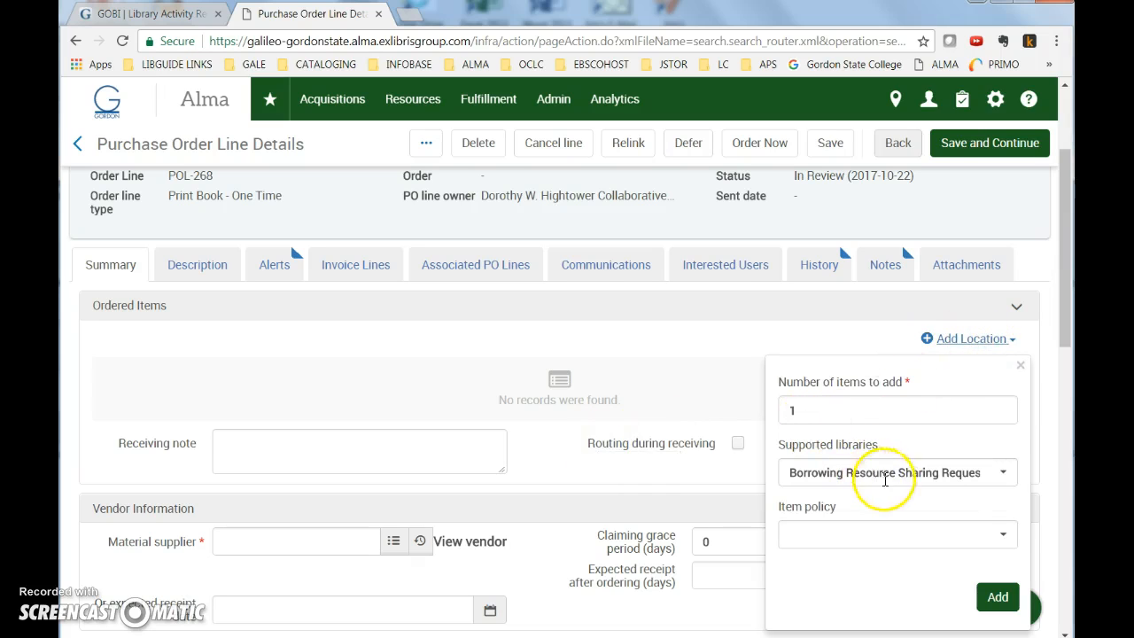
scroll(961, 482, "down", 2)
left_click(1007, 308)
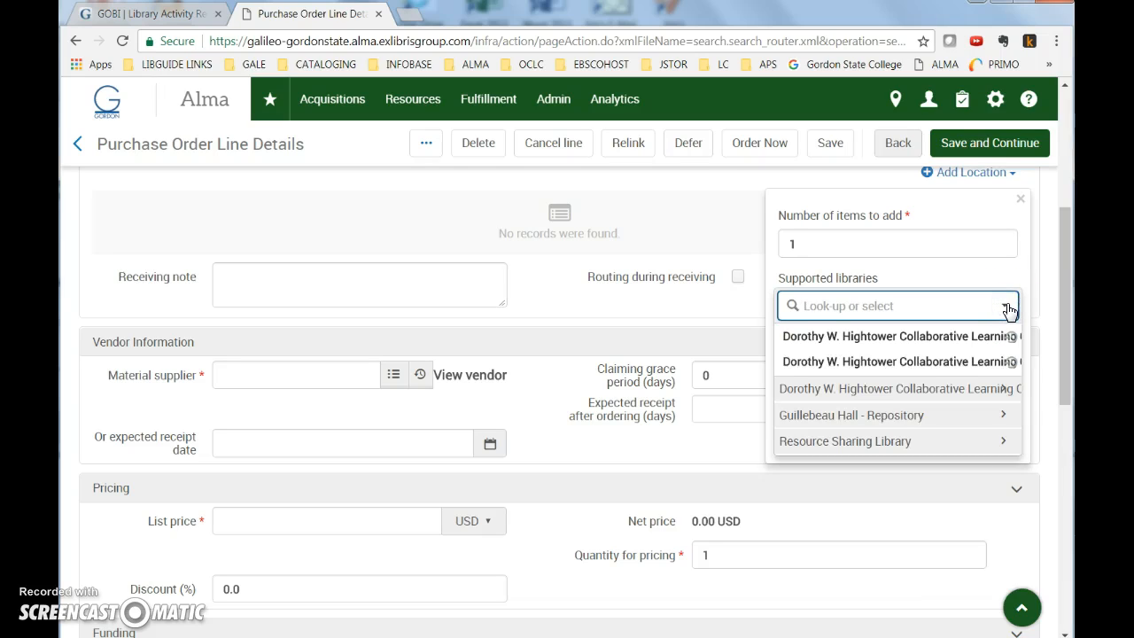
left_click(903, 342)
left_click(942, 369)
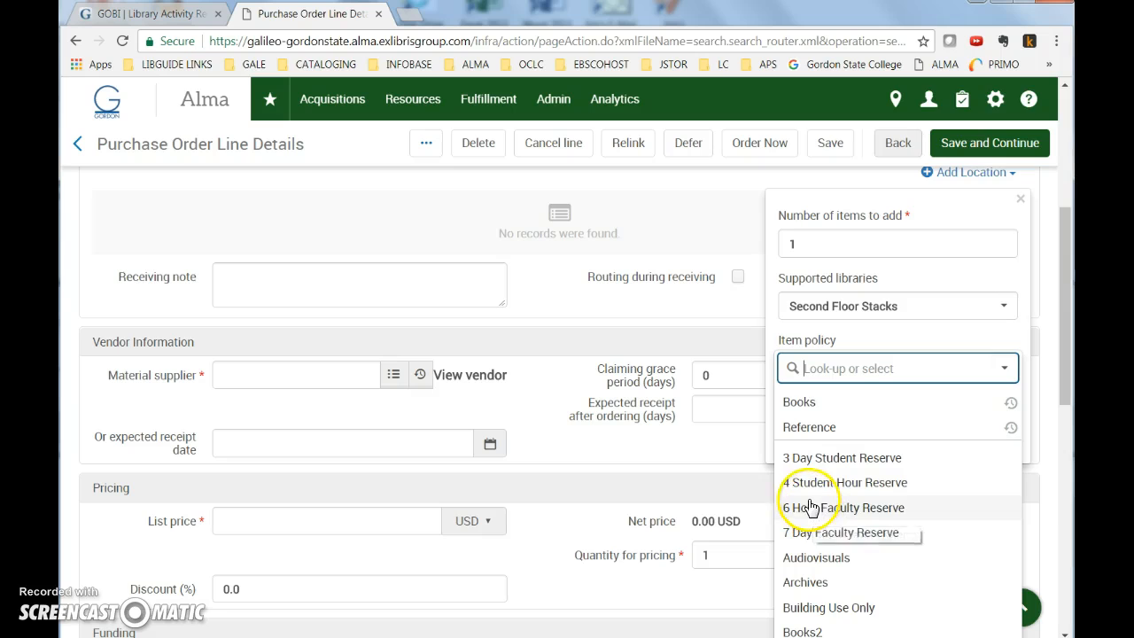
scroll(808, 534, "down", 2)
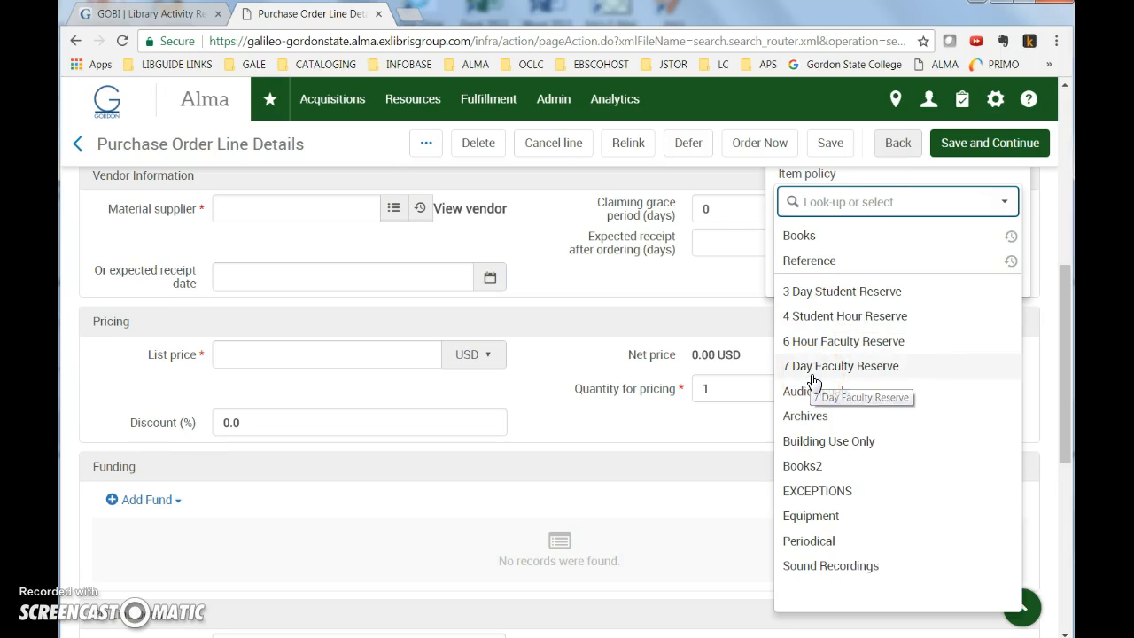
scroll(813, 383, "up", 1)
left_click(797, 320)
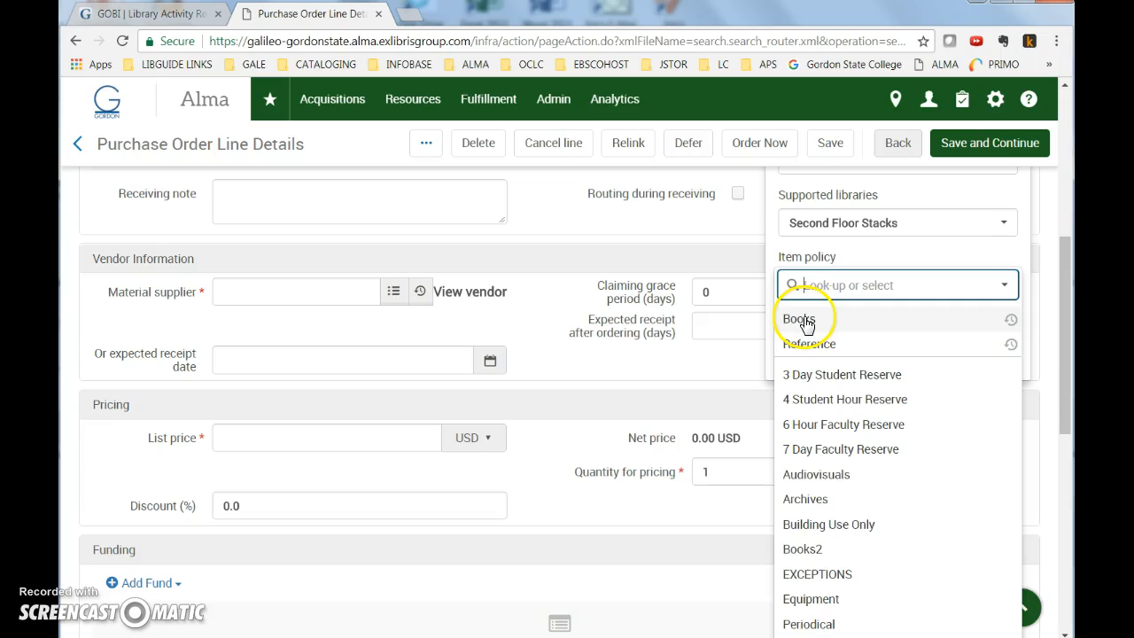
left_click(999, 347)
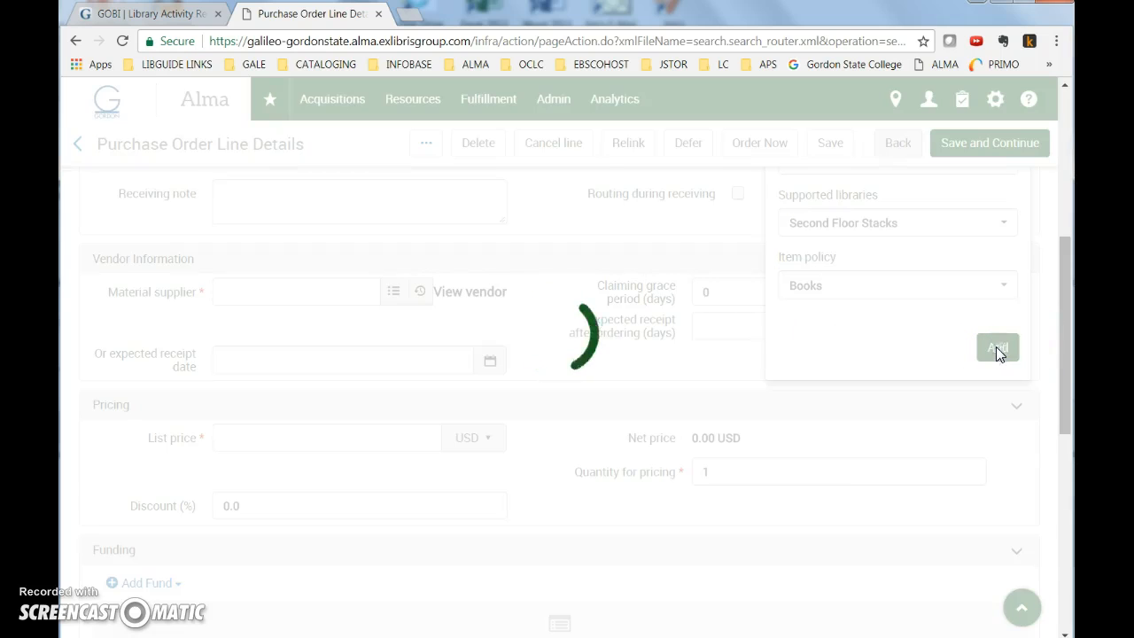
Set the material supplier to GOBI/YBP and the expected receipt after ordering to 40 days
scroll(403, 445, "down", 1)
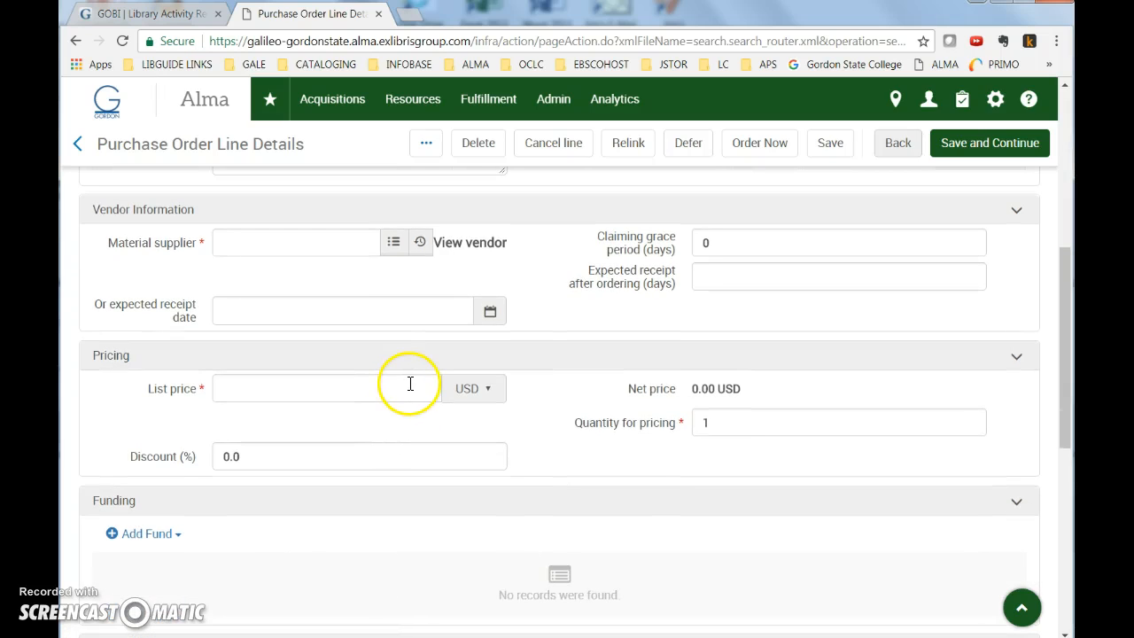
left_click(395, 249)
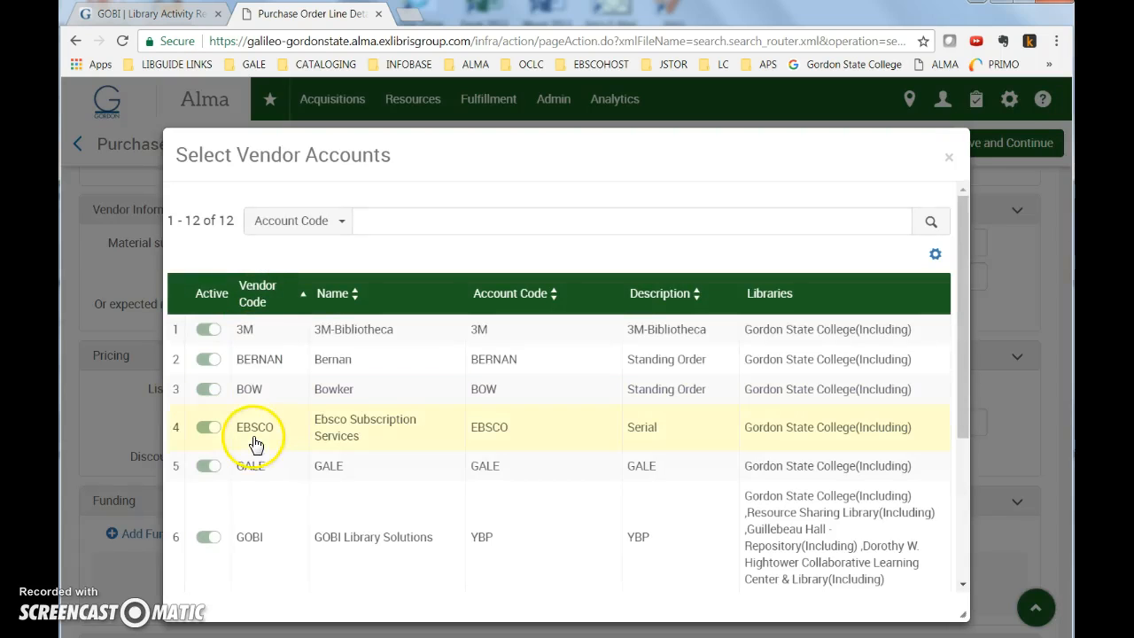
left_click(251, 538)
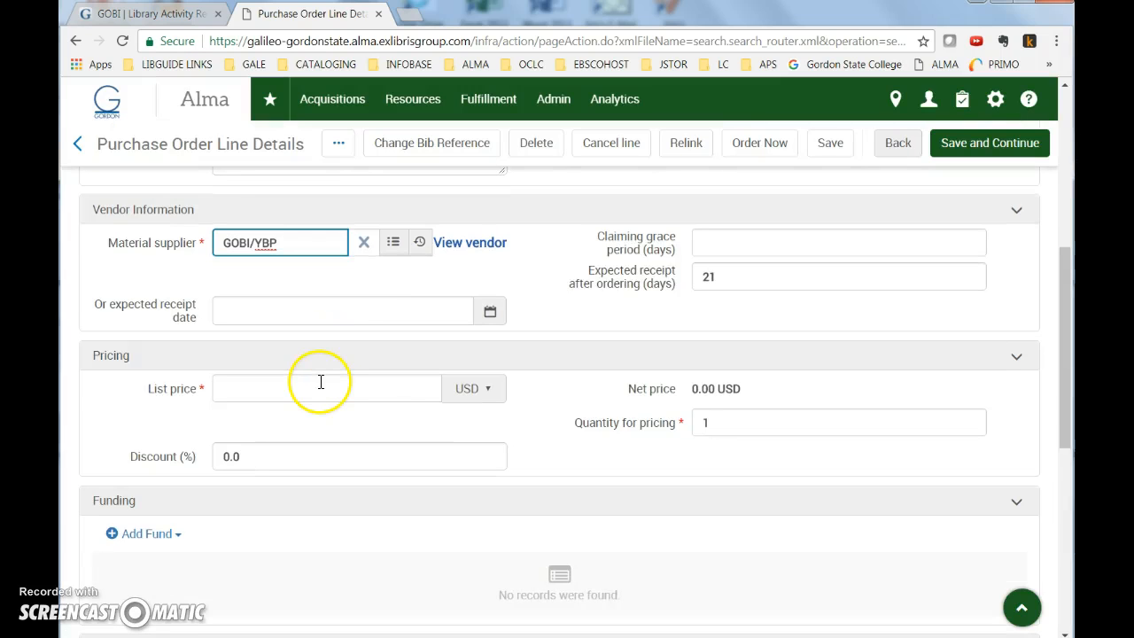
left_click(720, 277)
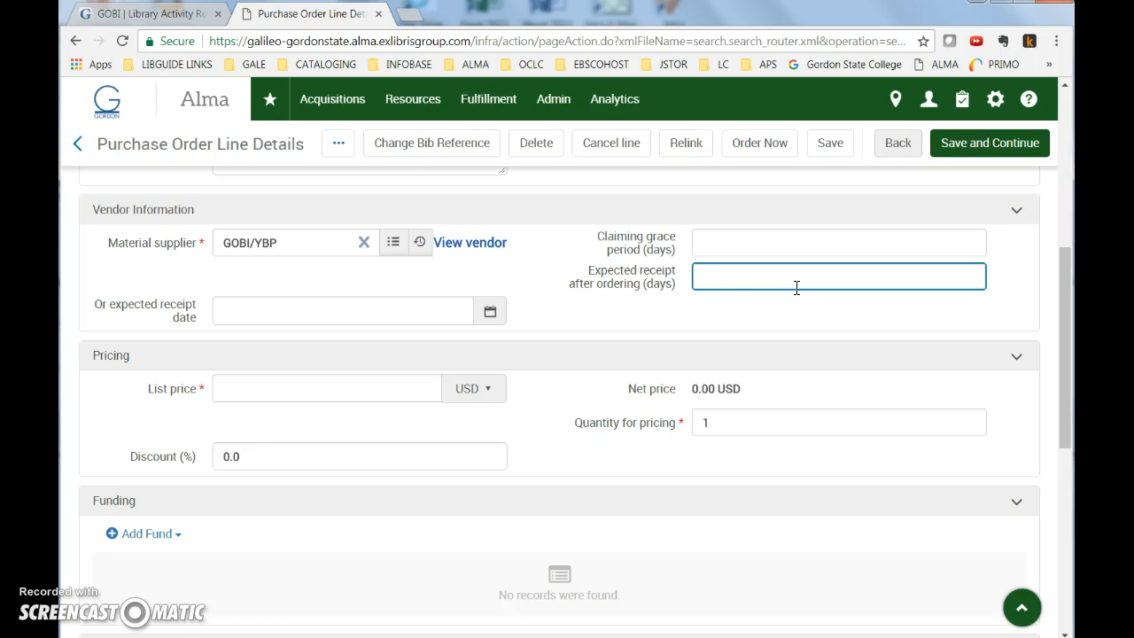
left_click(592, 303)
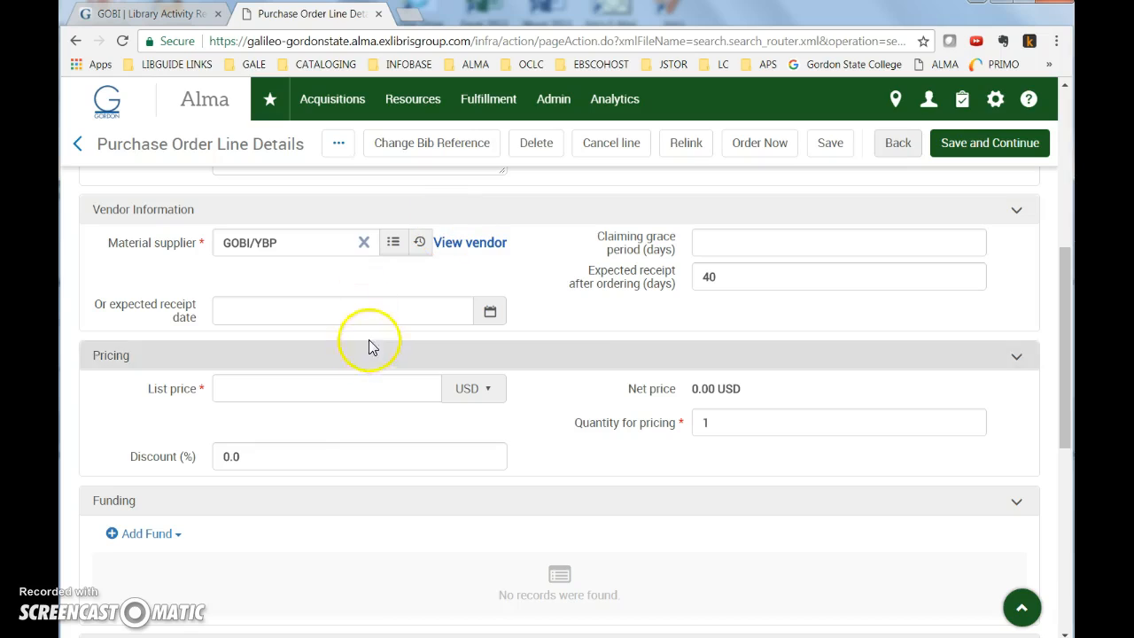
Set the list price to 29.95 USD and check it against the US List price in the purchase order PDF
left_click(382, 389)
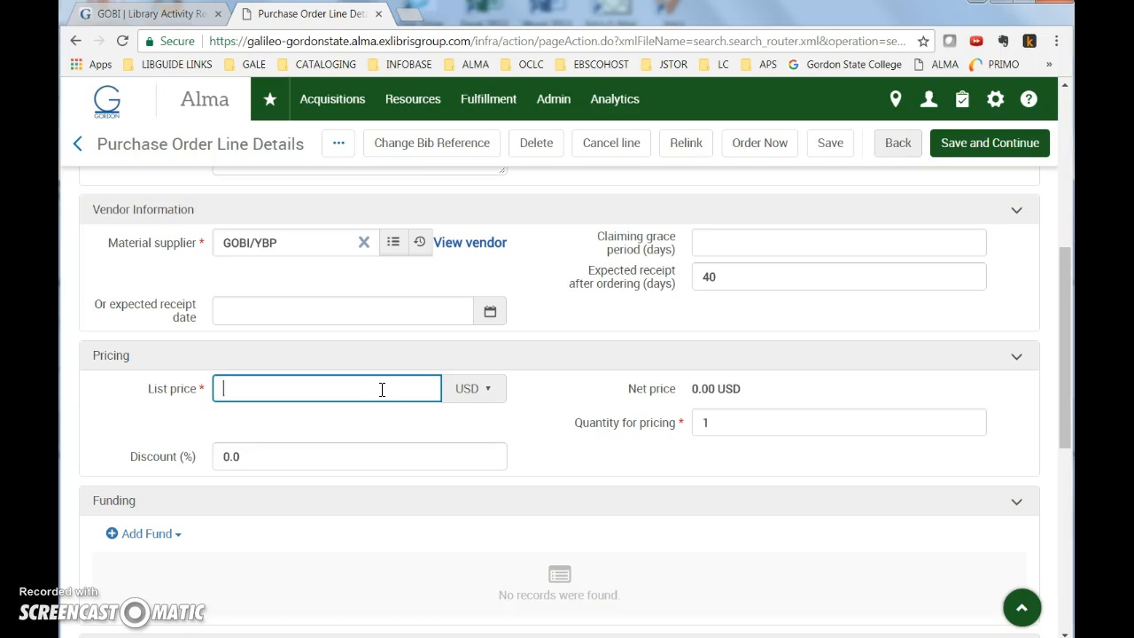
type("29.")
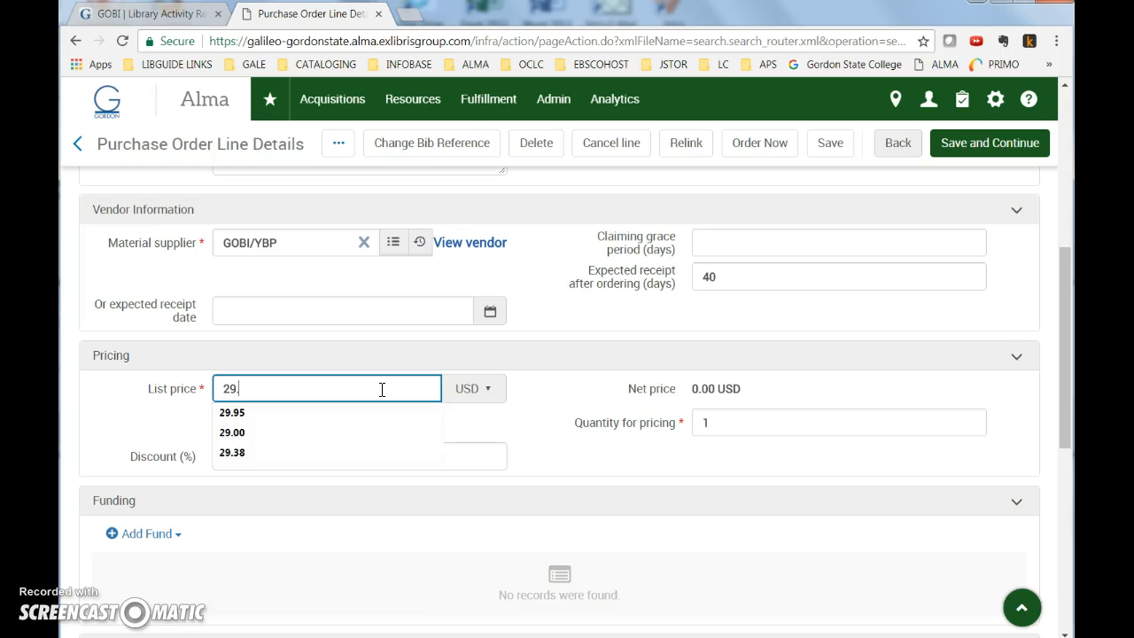
type("95")
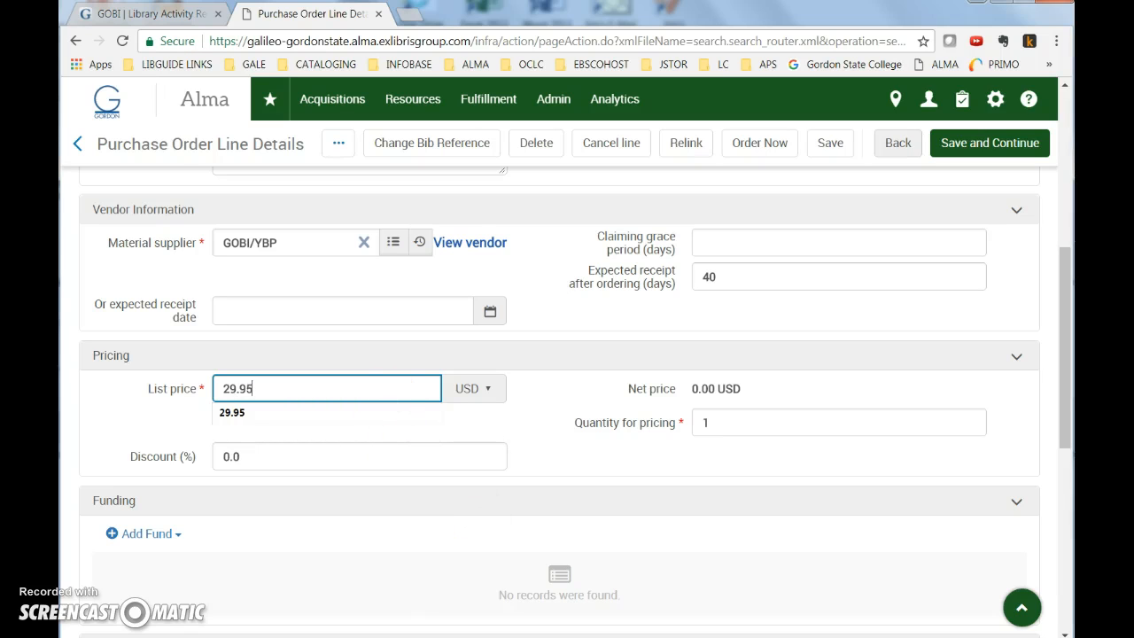
key("alt+Tab")
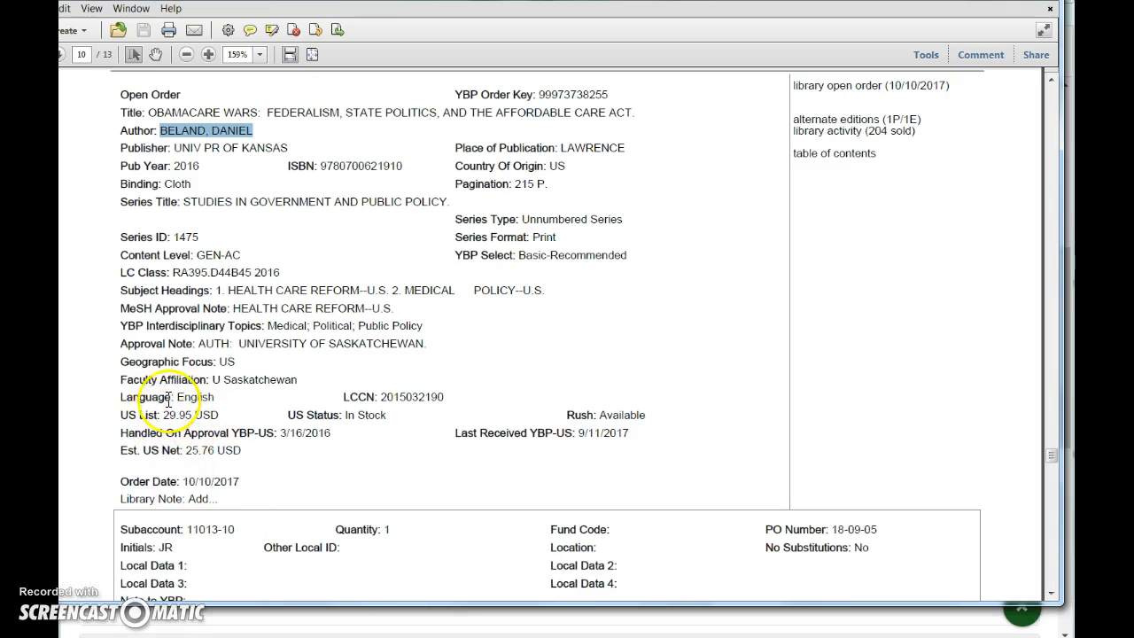
key("super+Down")
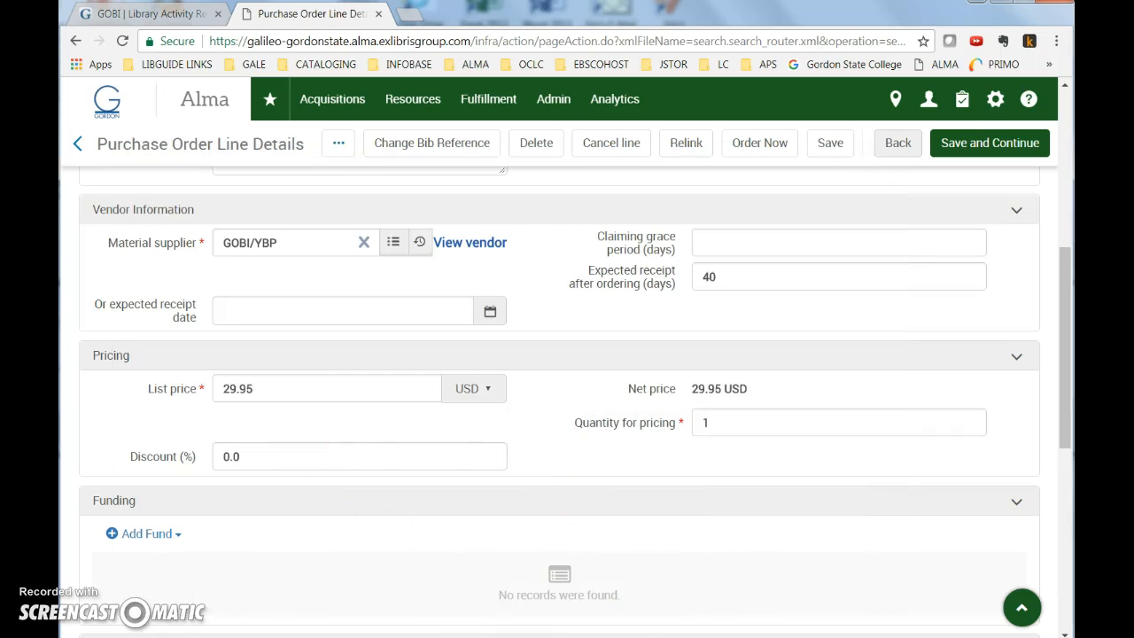
key("alt+Tab")
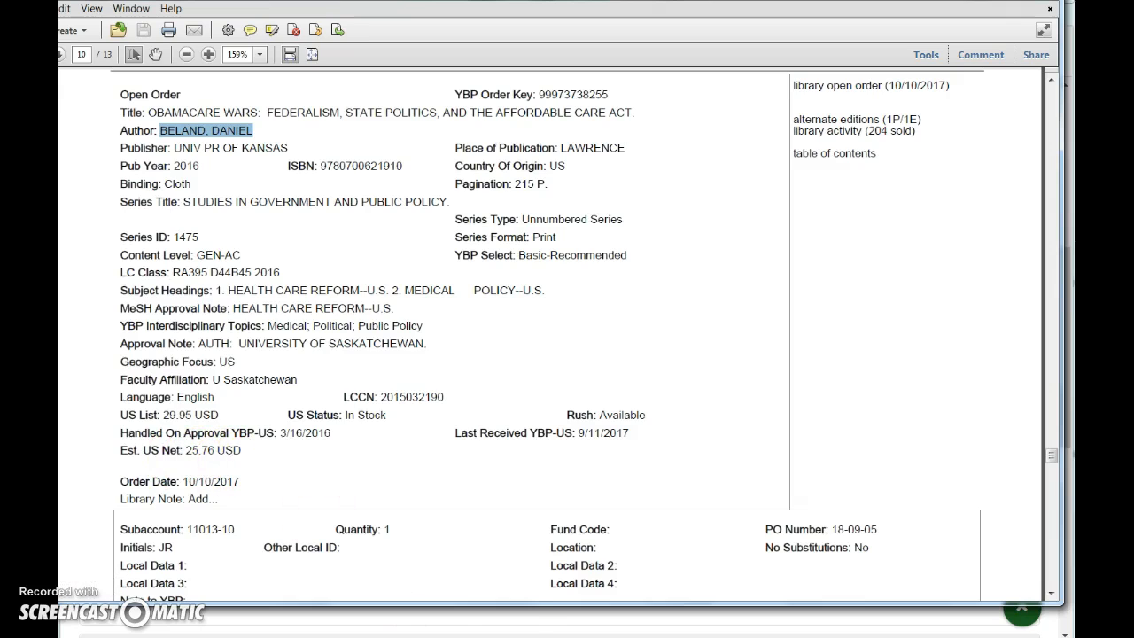
Return from the purchase order PDF to the PO line in Alma and set its discount to 14 percent
mouse_move(435, 637)
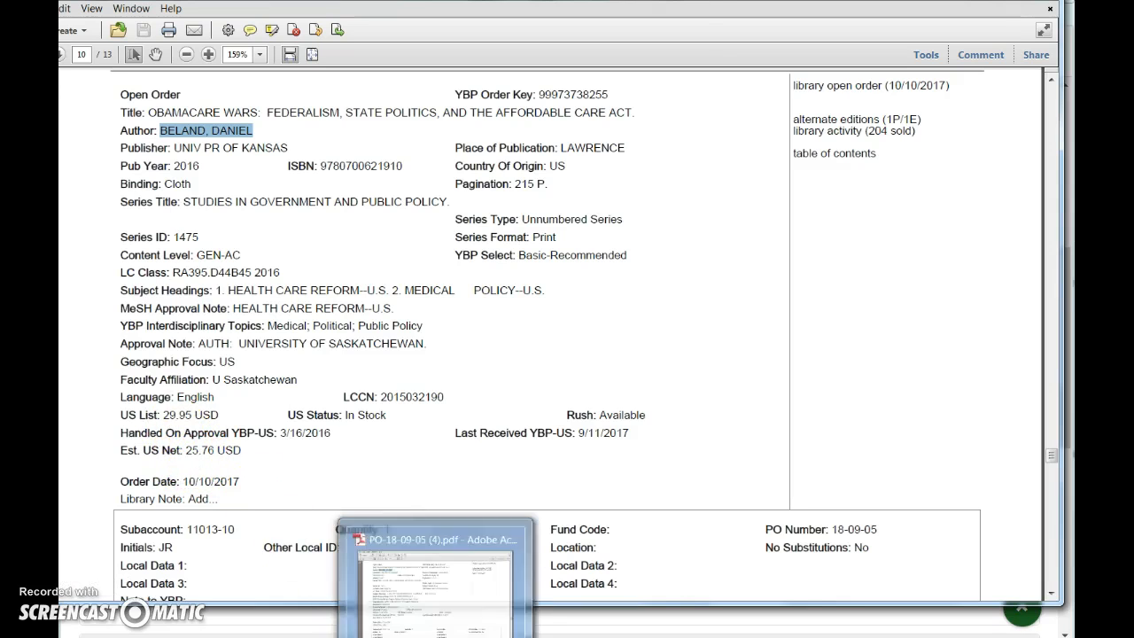
left_click(436, 636)
left_click(256, 452)
key("BackSpace")
key("BackSpace")
key("BackSpace")
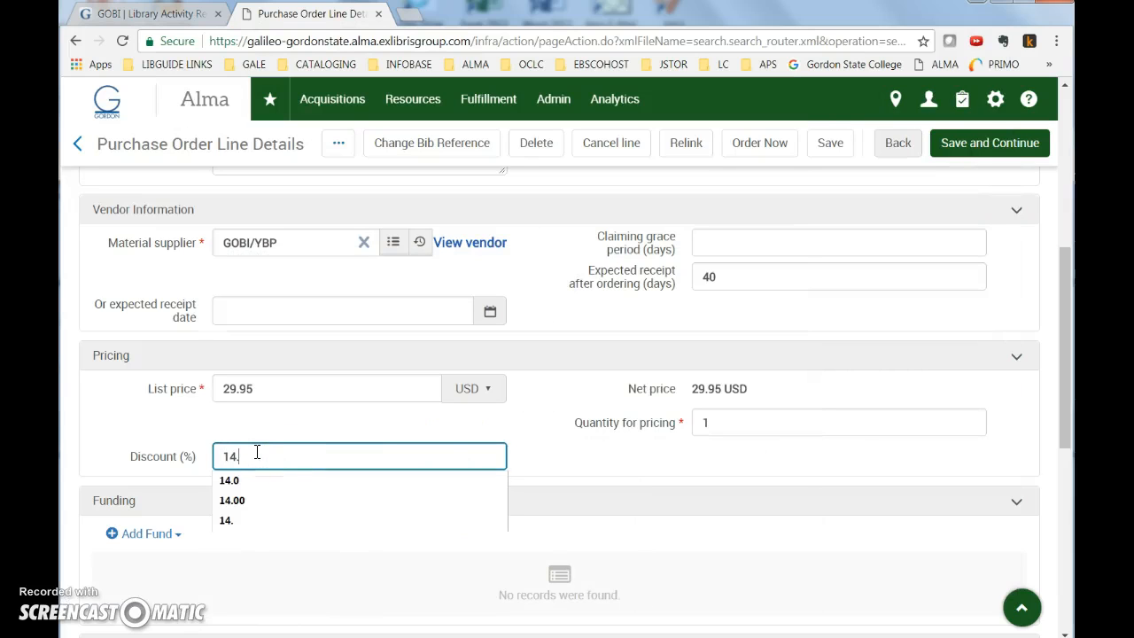
type("00")
left_click(565, 446)
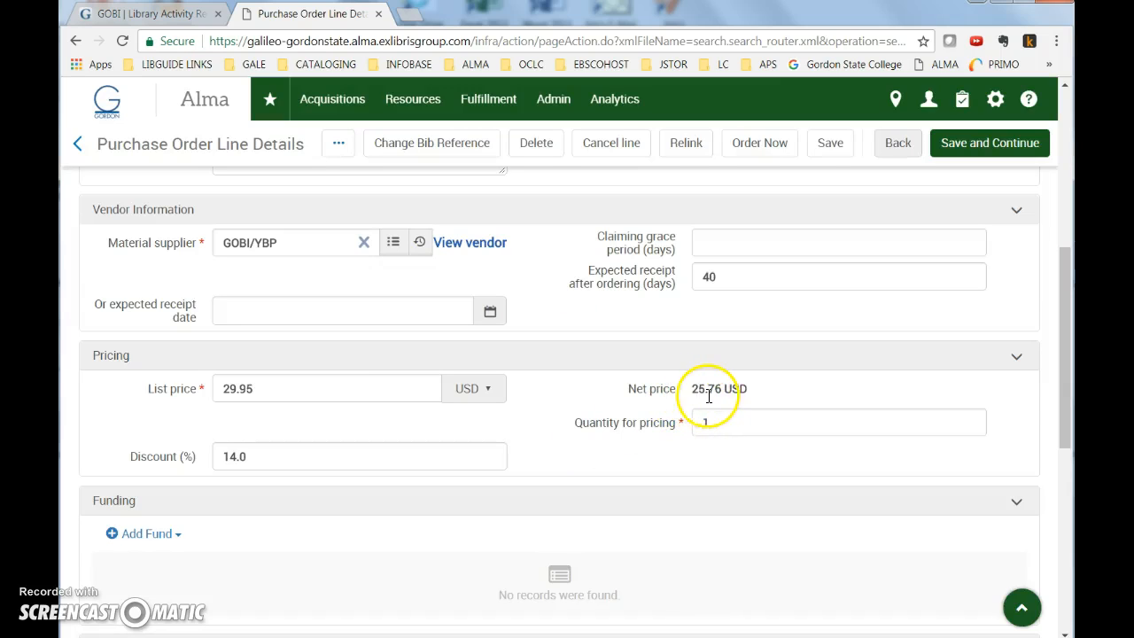
Add the YBP GOBI (FY-2018) fund to the PO line at 100 percent for 25.76 USD
scroll(577, 505, "down", 1)
scroll(580, 503, "down", 3)
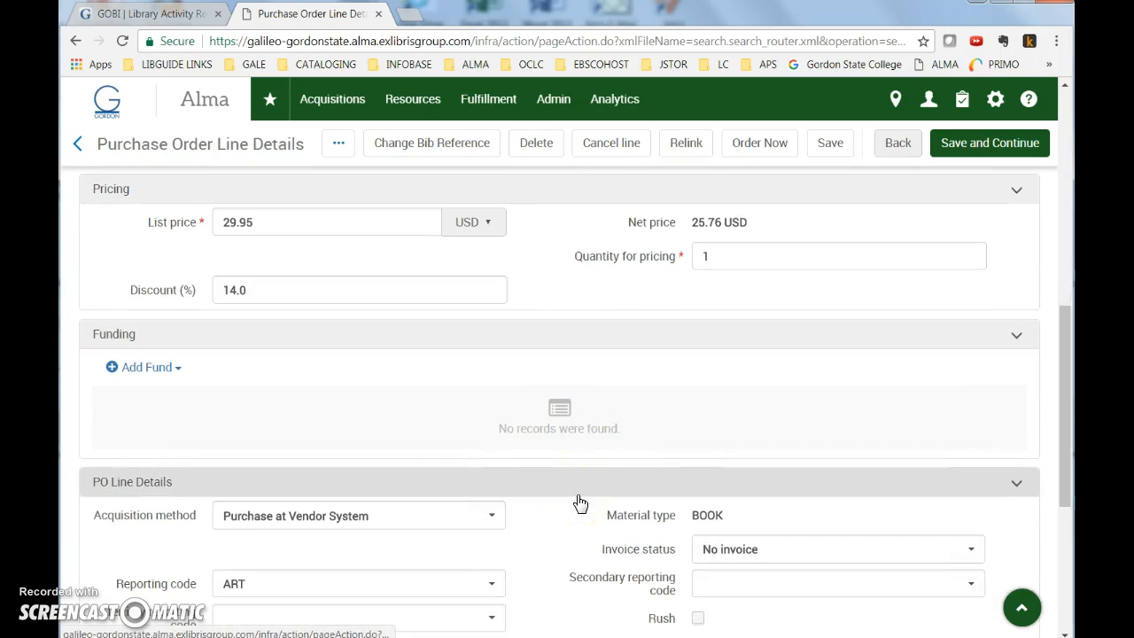
left_click(153, 372)
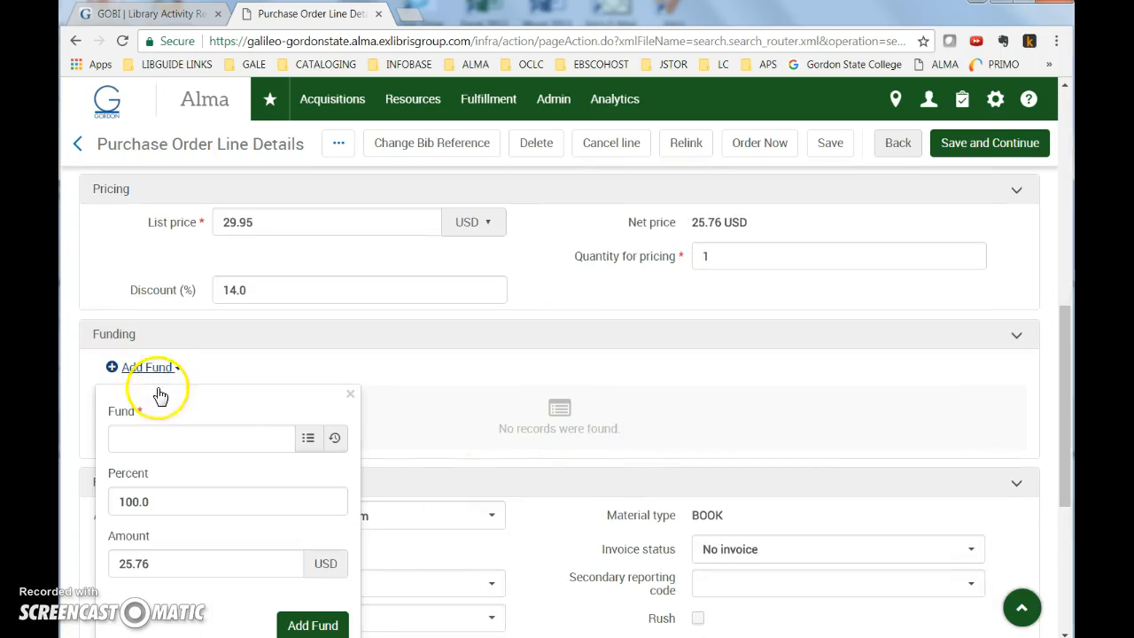
left_click(308, 438)
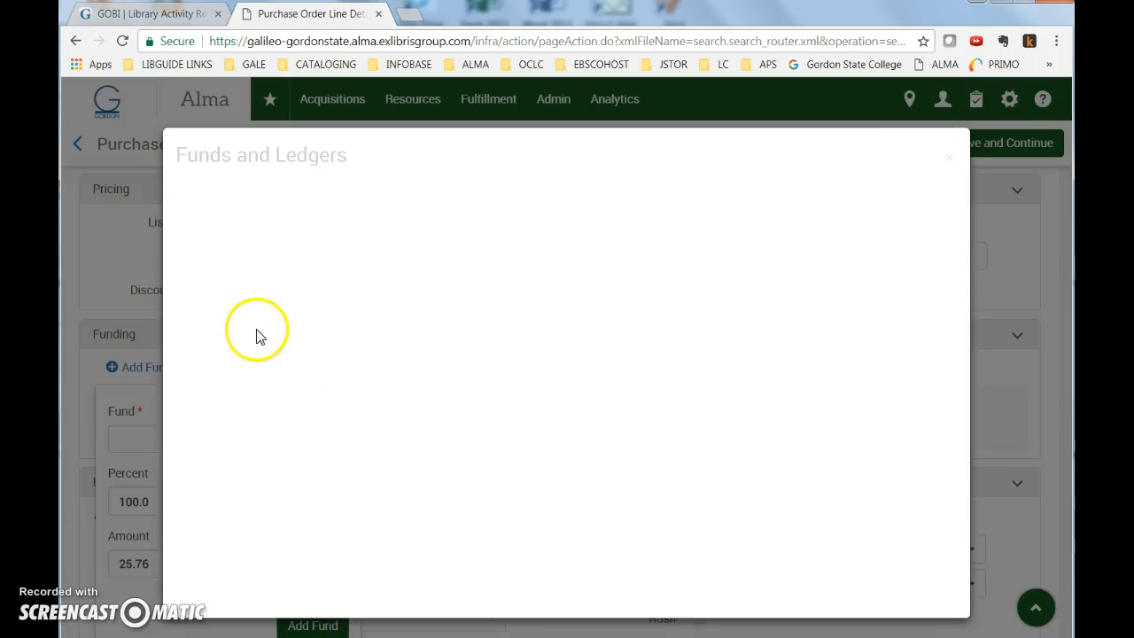
left_click(211, 406)
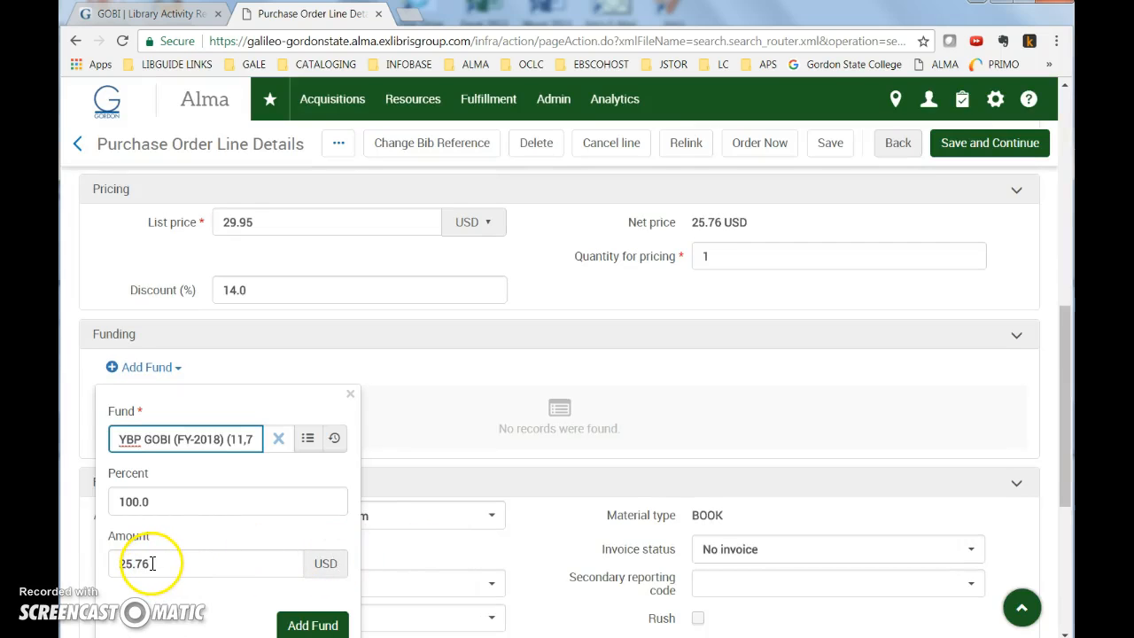
left_click(311, 625)
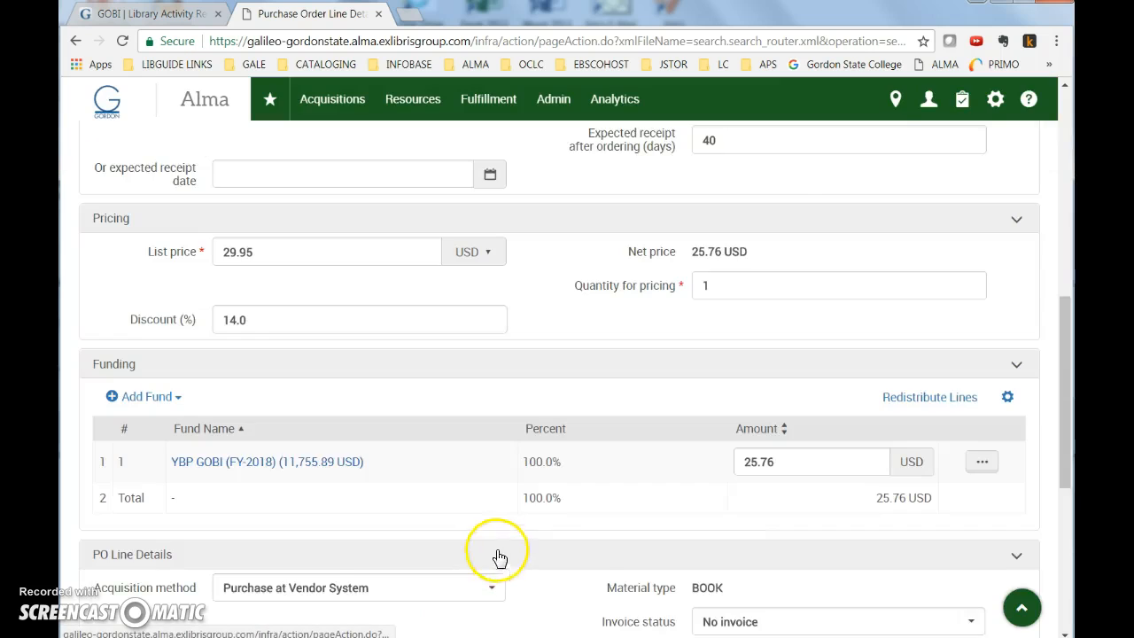
Set the PO line's reporting code to POLITICAL SCIENCE - AA
scroll(599, 544, "down", 4)
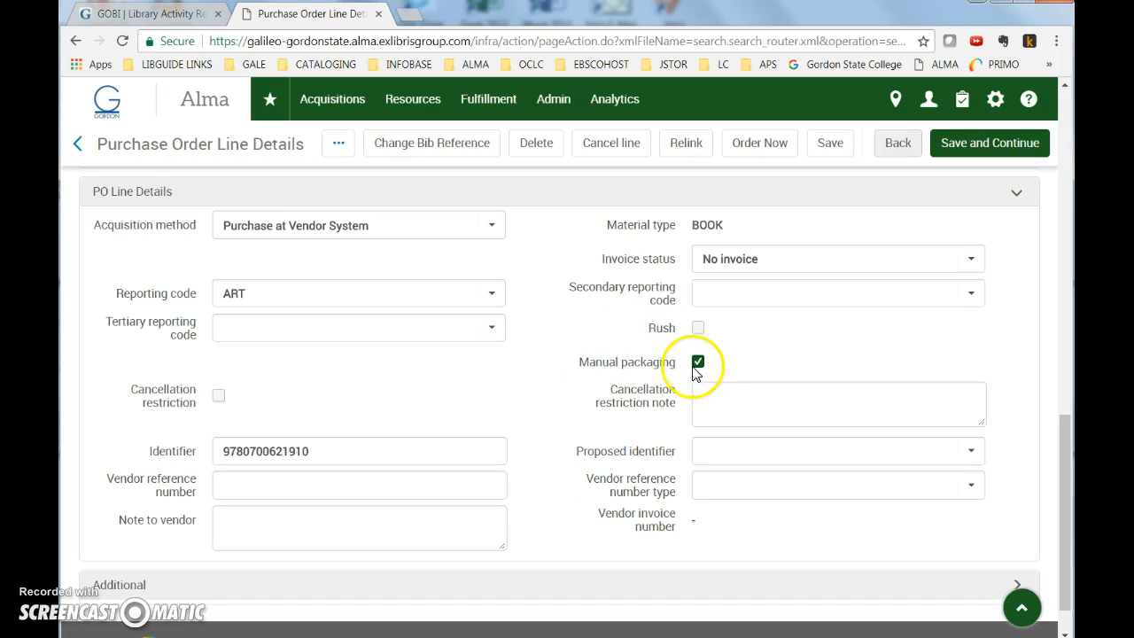
left_click(490, 297)
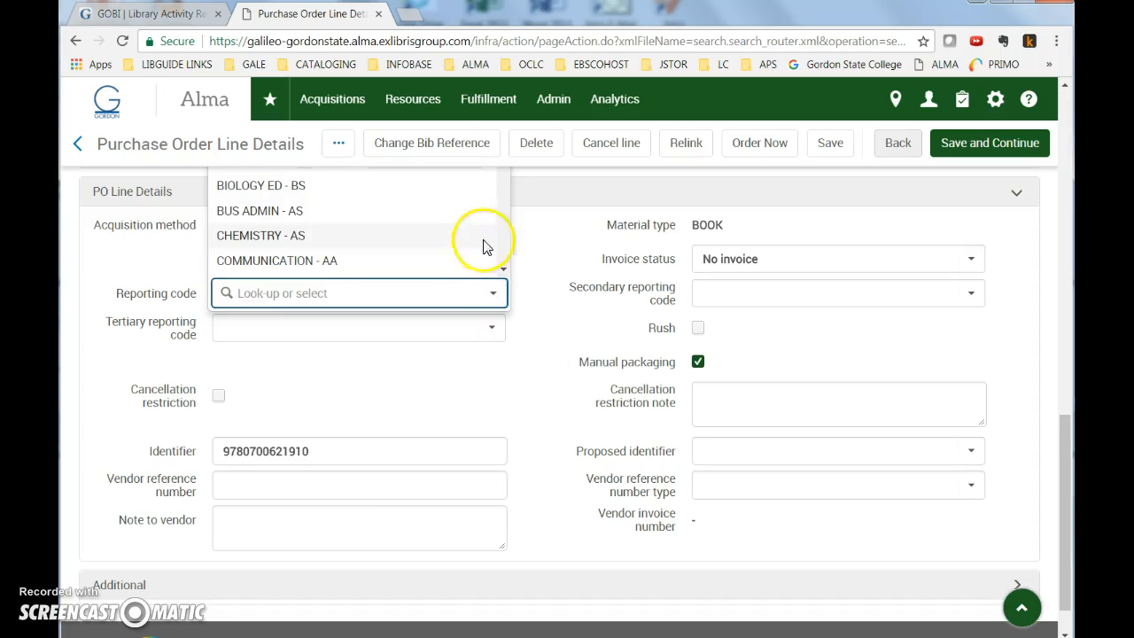
scroll(526, 354, "up", 2)
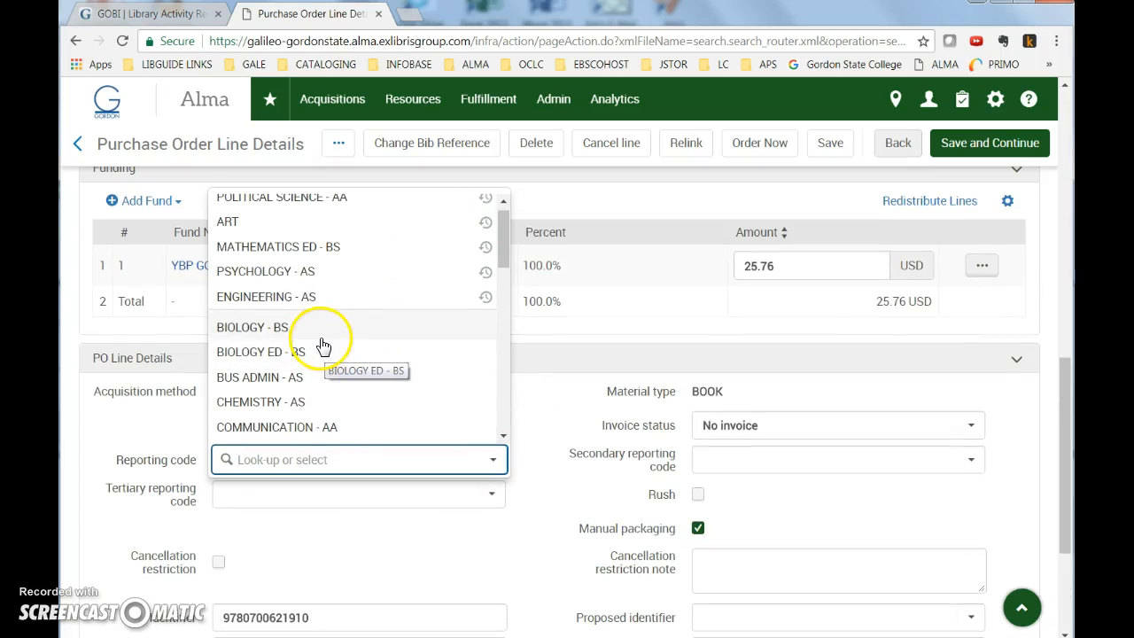
scroll(319, 328, "up", 1)
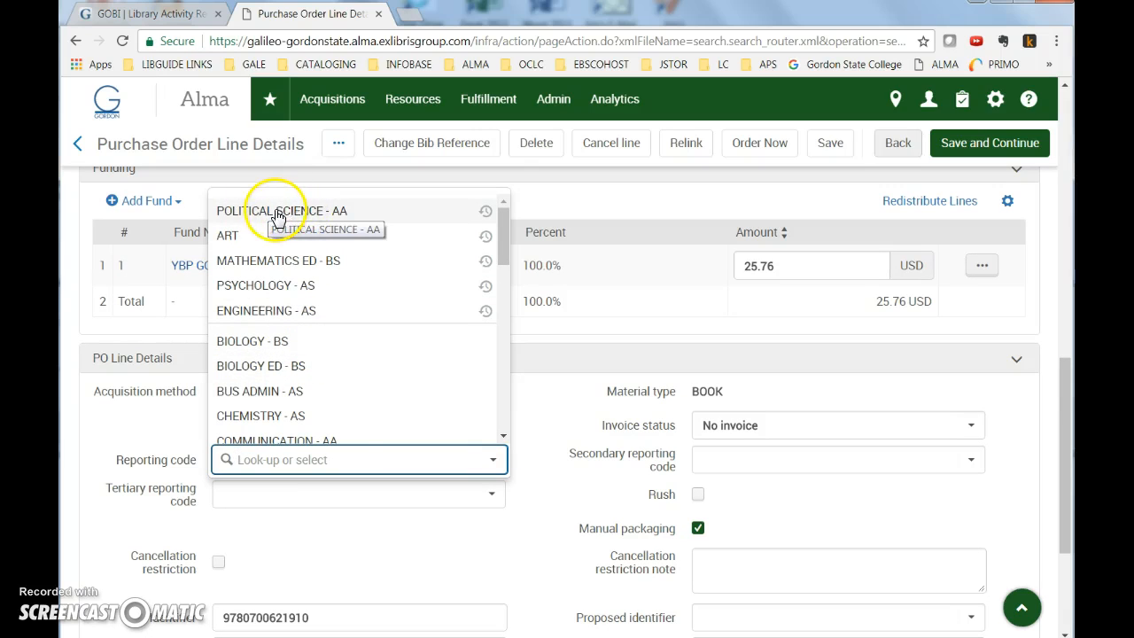
left_click(277, 211)
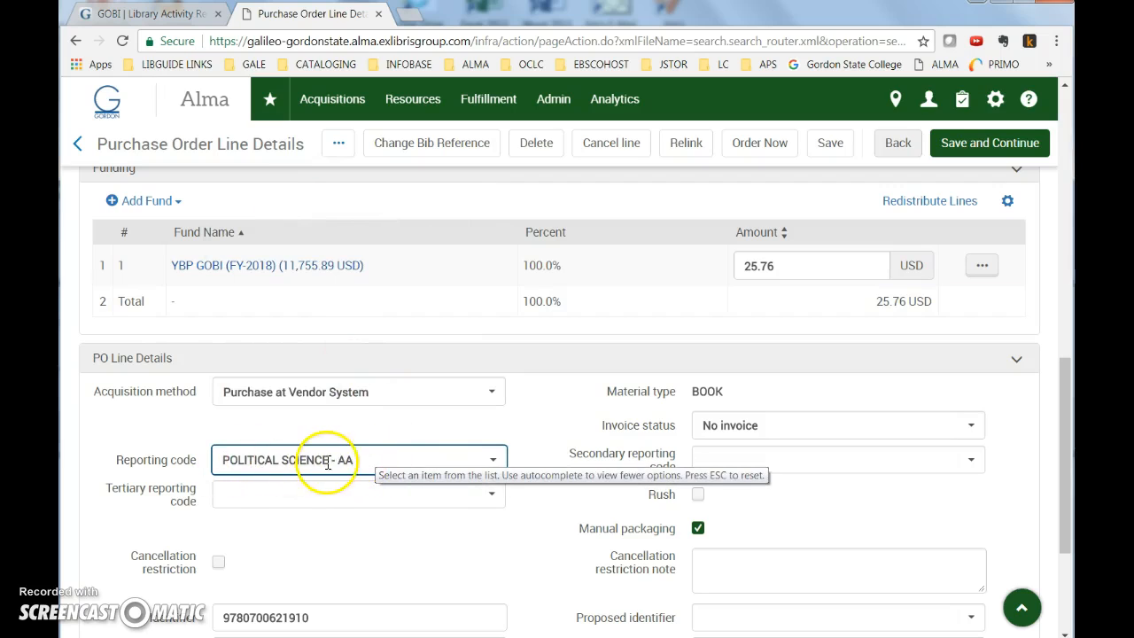
Expand the Additional section to check it, and save the PO line to continue its processing
scroll(521, 530, "down", 1)
scroll(521, 531, "down", 2)
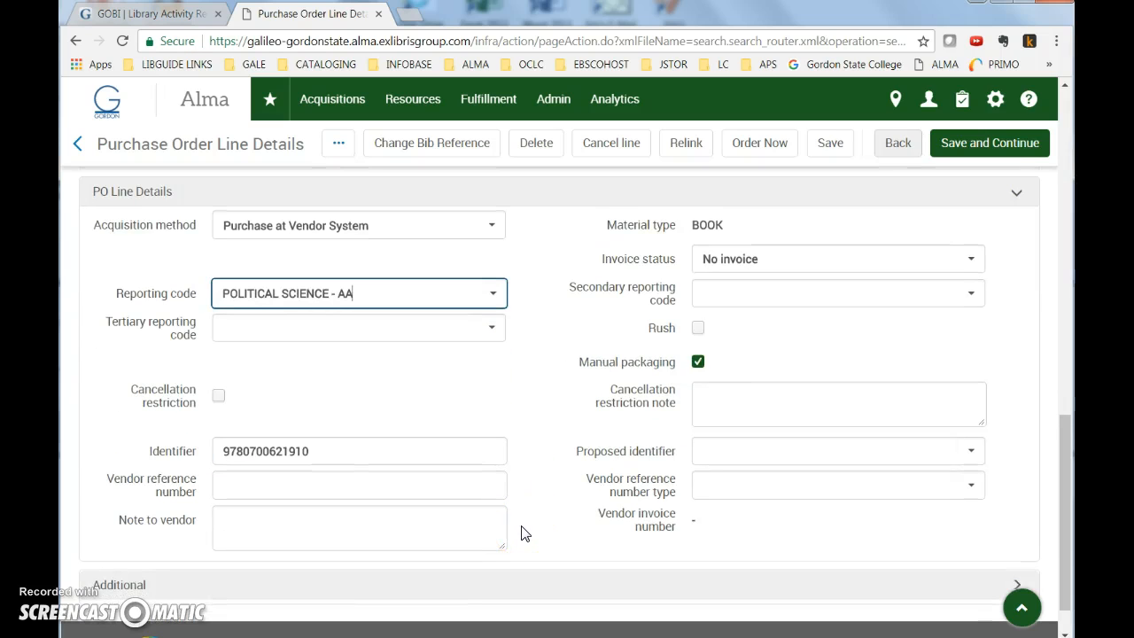
scroll(523, 532, "down", 1)
left_click(115, 532)
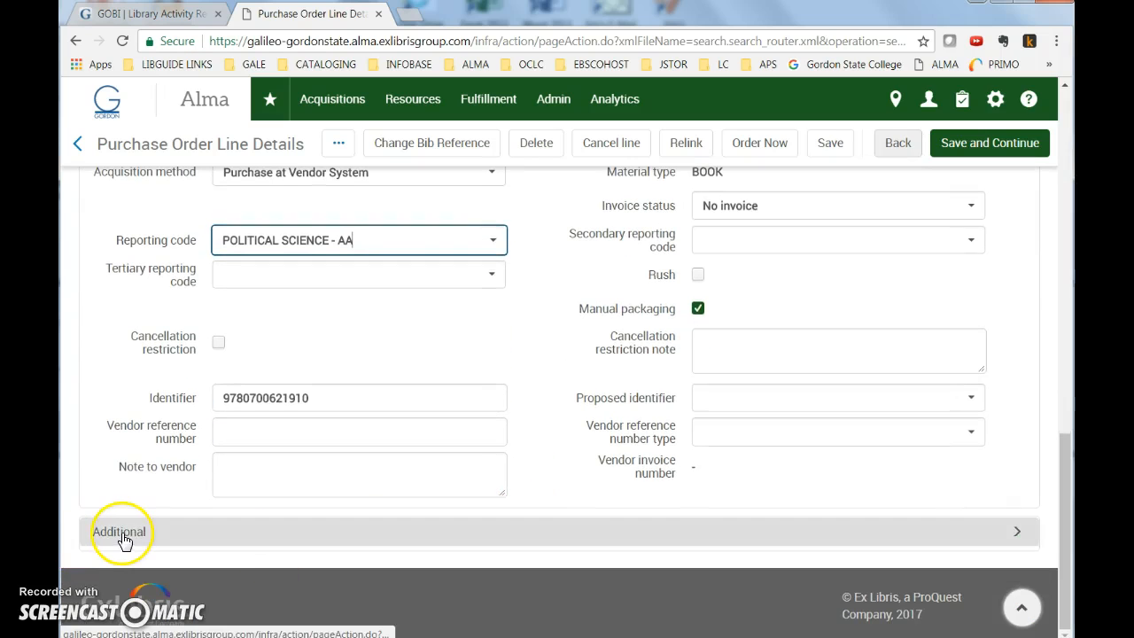
scroll(182, 560, "down", 1)
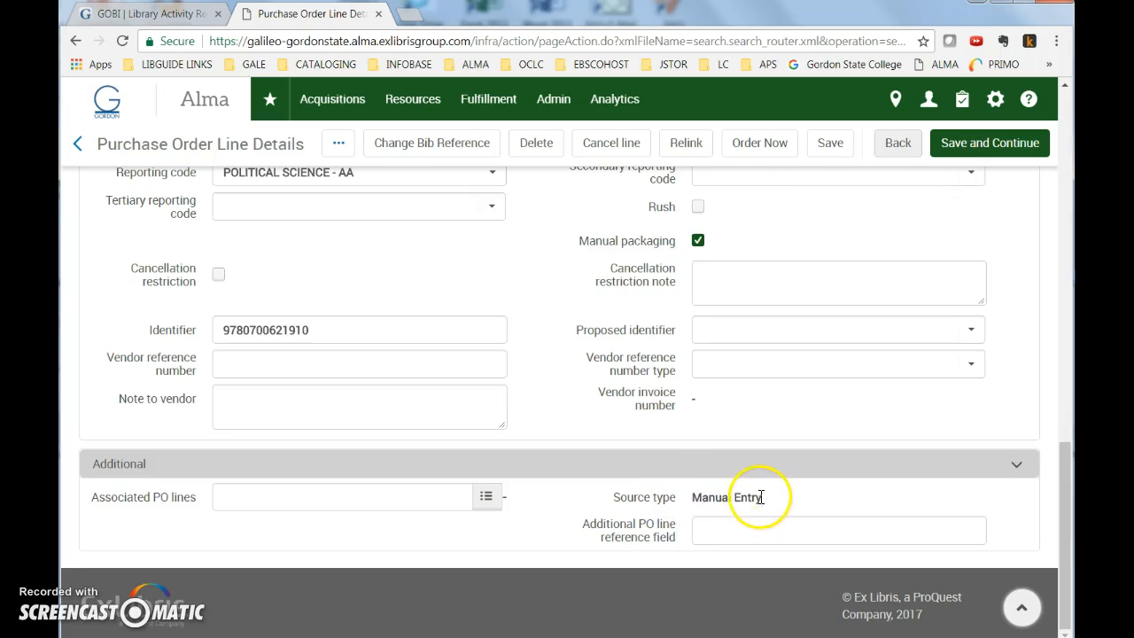
scroll(887, 474, "up", 3)
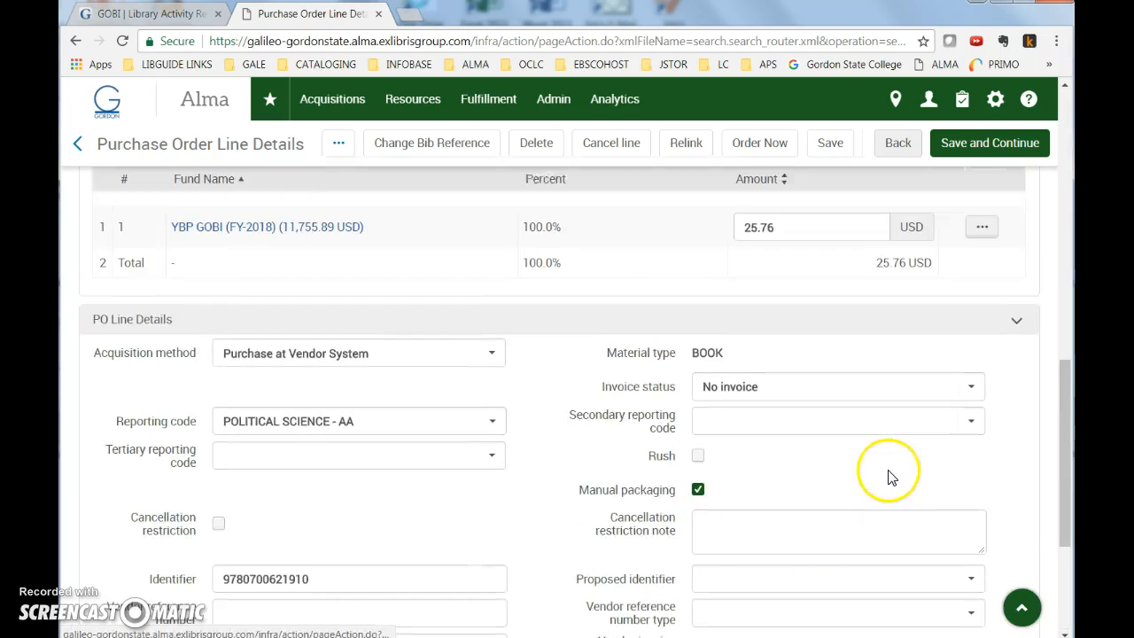
scroll(887, 474, "up", 1)
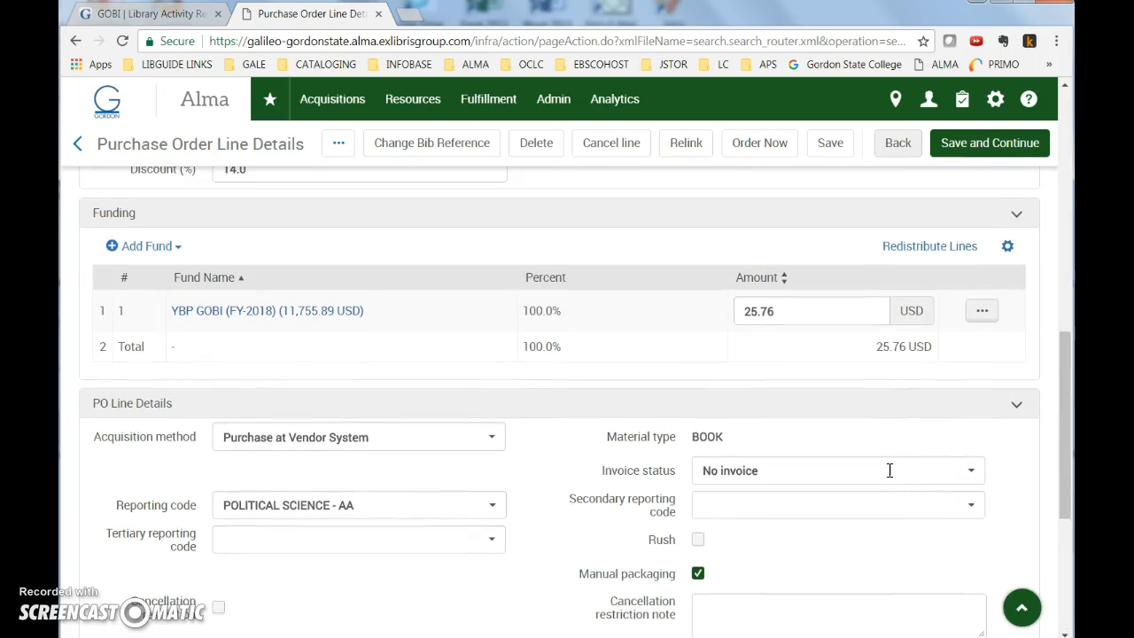
left_click(991, 142)
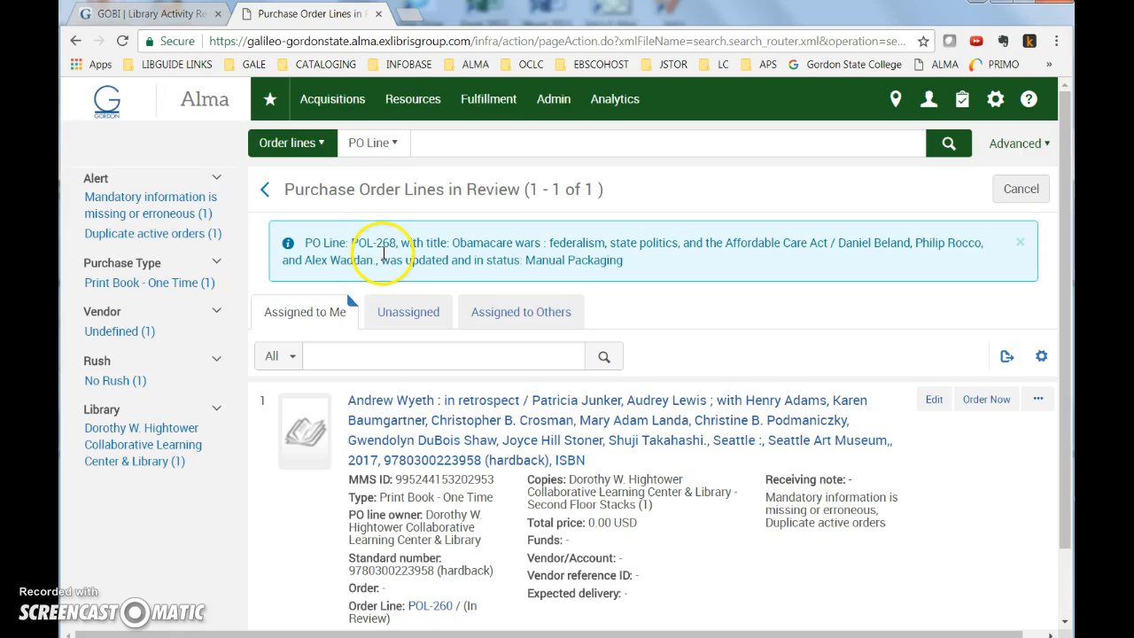
Switch to the purchase order PDF and look through the open orders that follow the Obamacare Wars entry
key("alt+Tab")
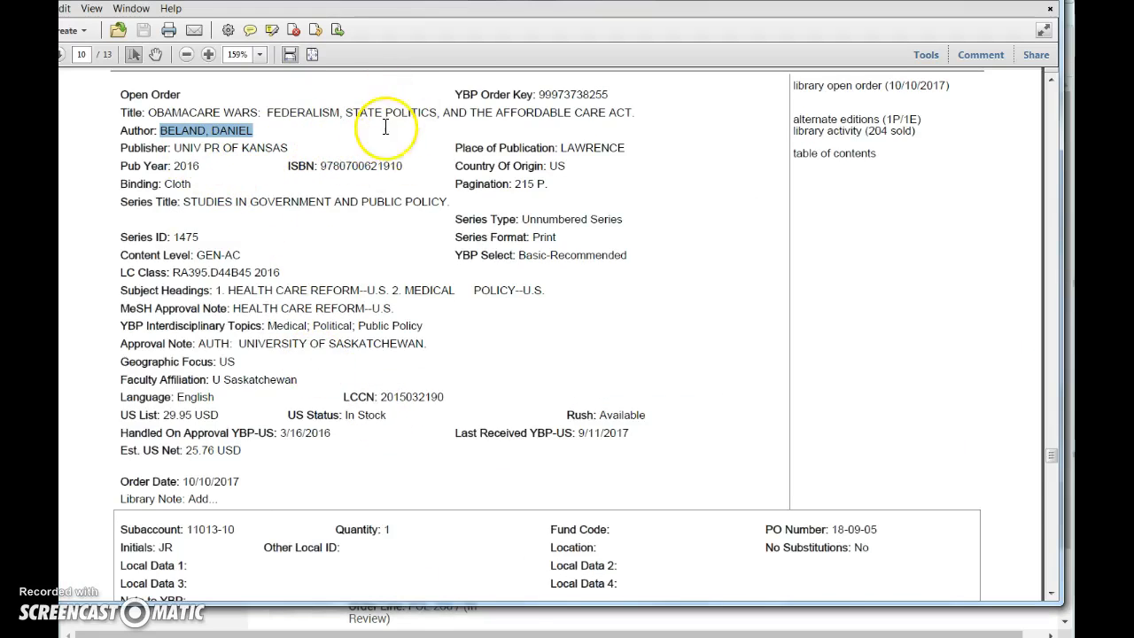
left_click(247, 623)
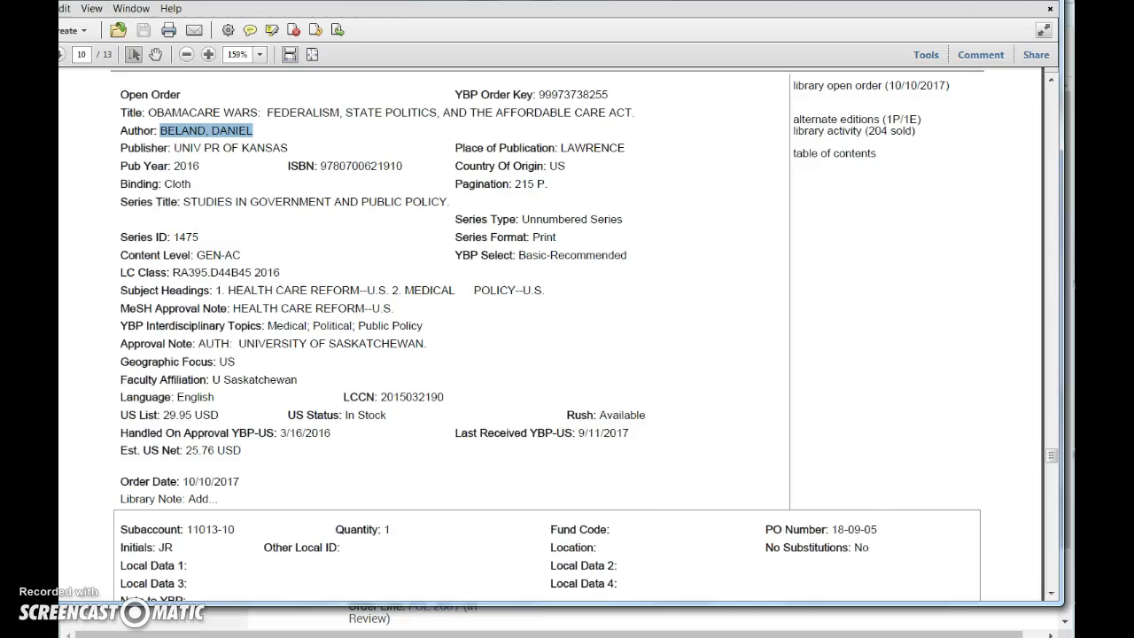
left_click(967, 1)
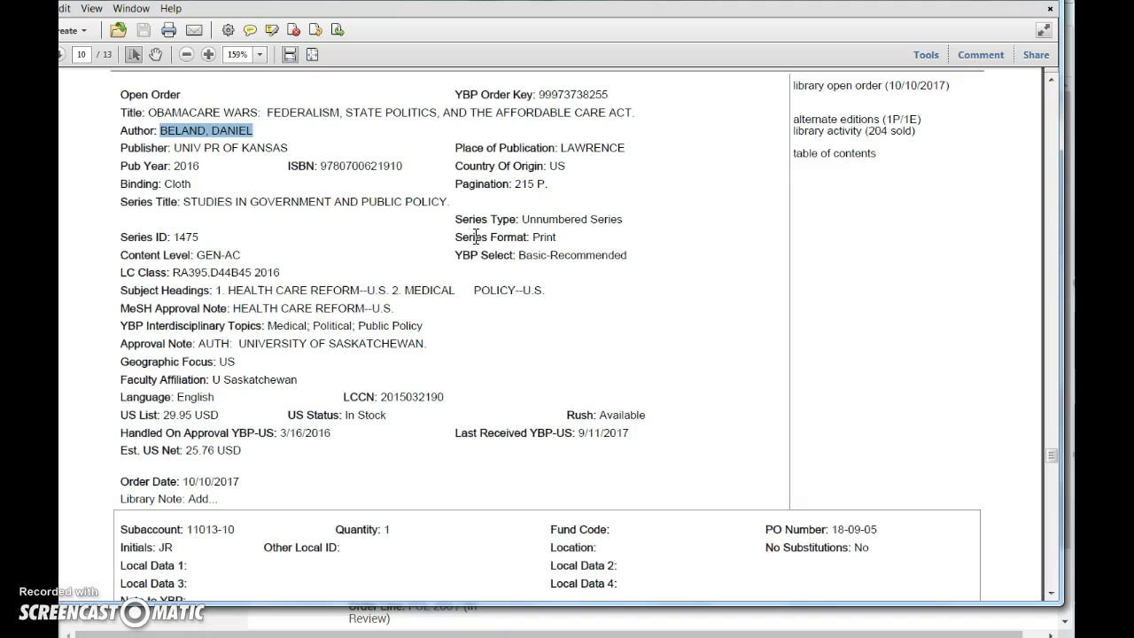
key("alt+Tab")
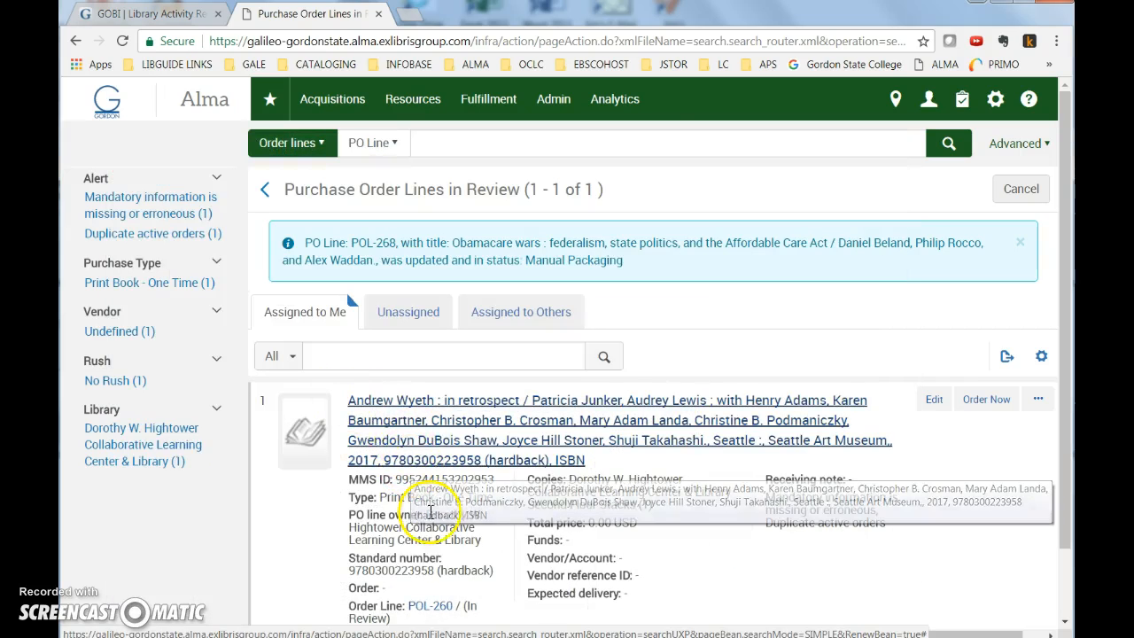
key("alt+Tab")
scroll(453, 342, "down", 8)
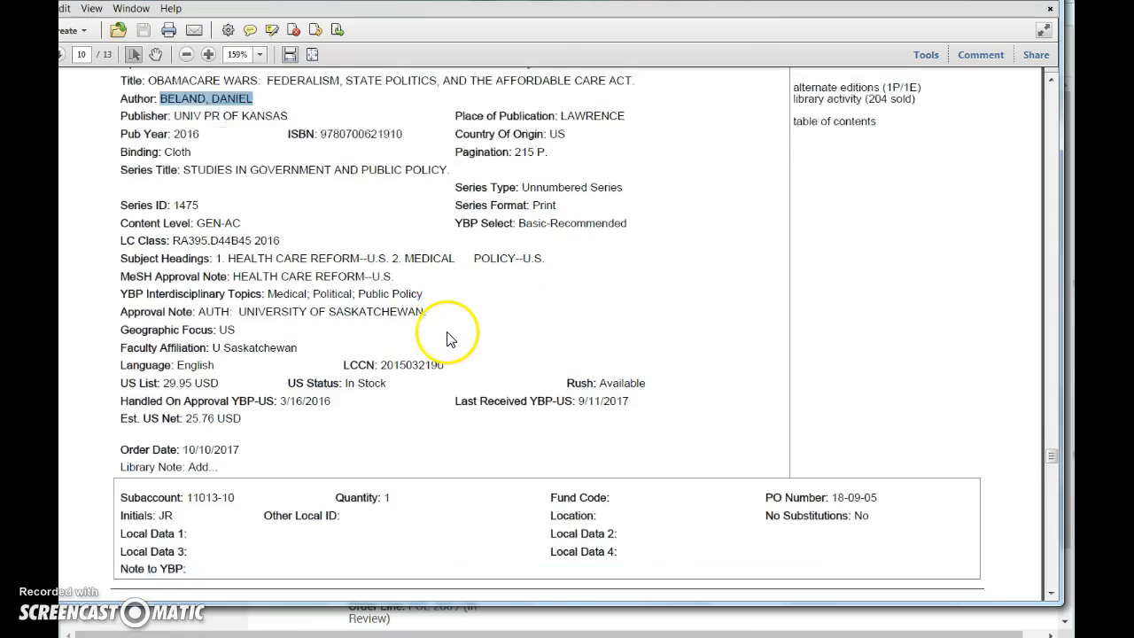
scroll(447, 334, "down", 8)
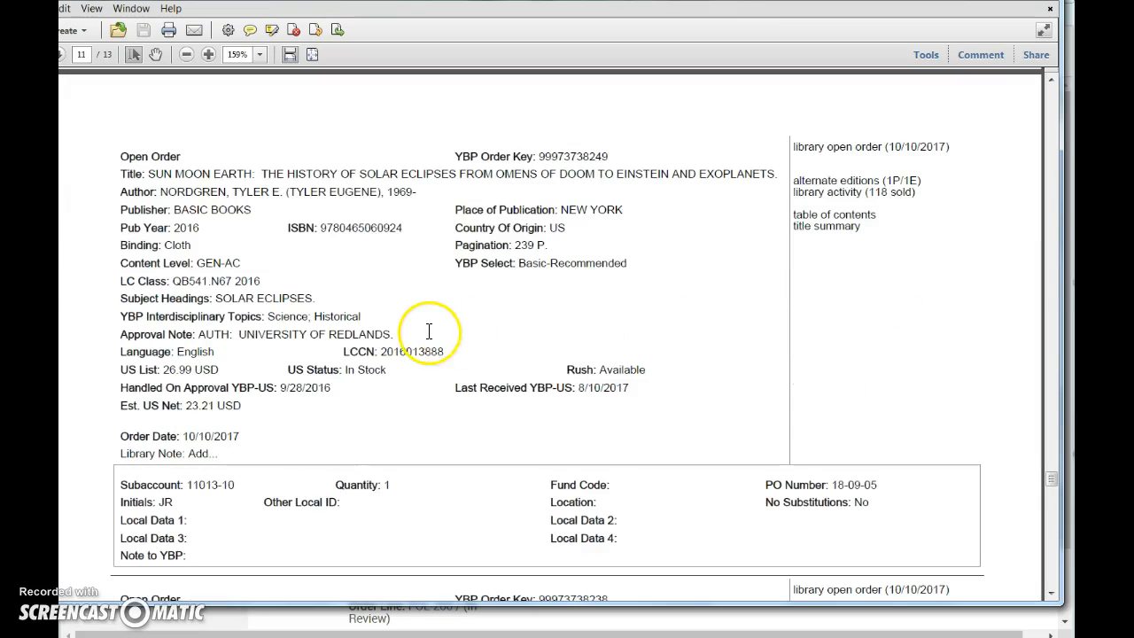
scroll(395, 289, "down", 6)
scroll(395, 290, "down", 10)
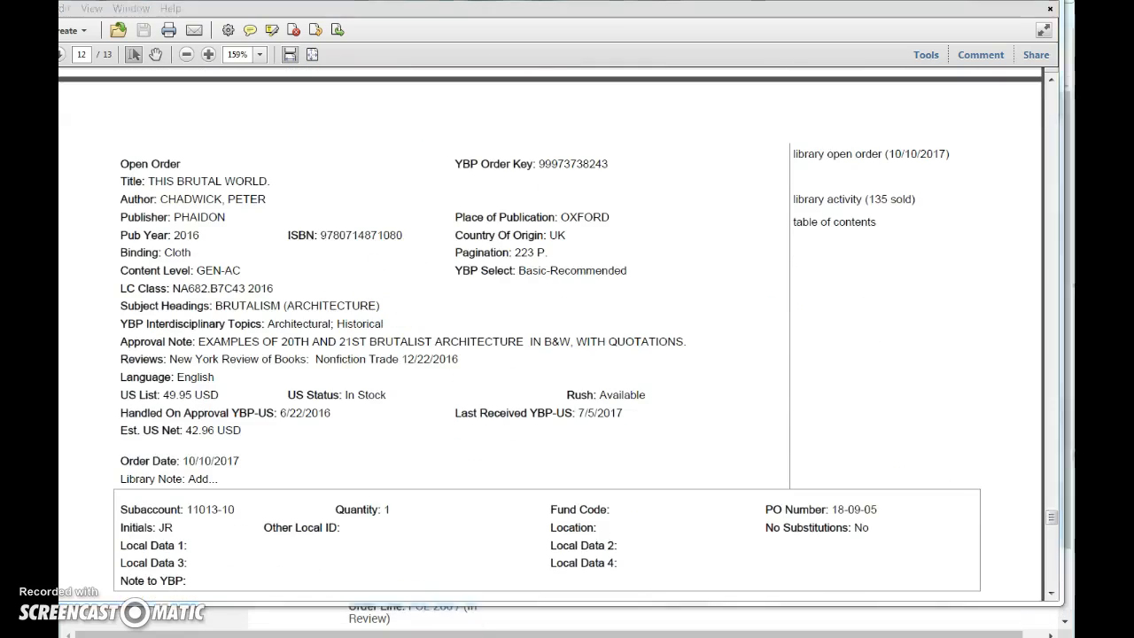
Switch back to Alma, open the list of PO lines to package, and look through its entries
left_click(452, 616)
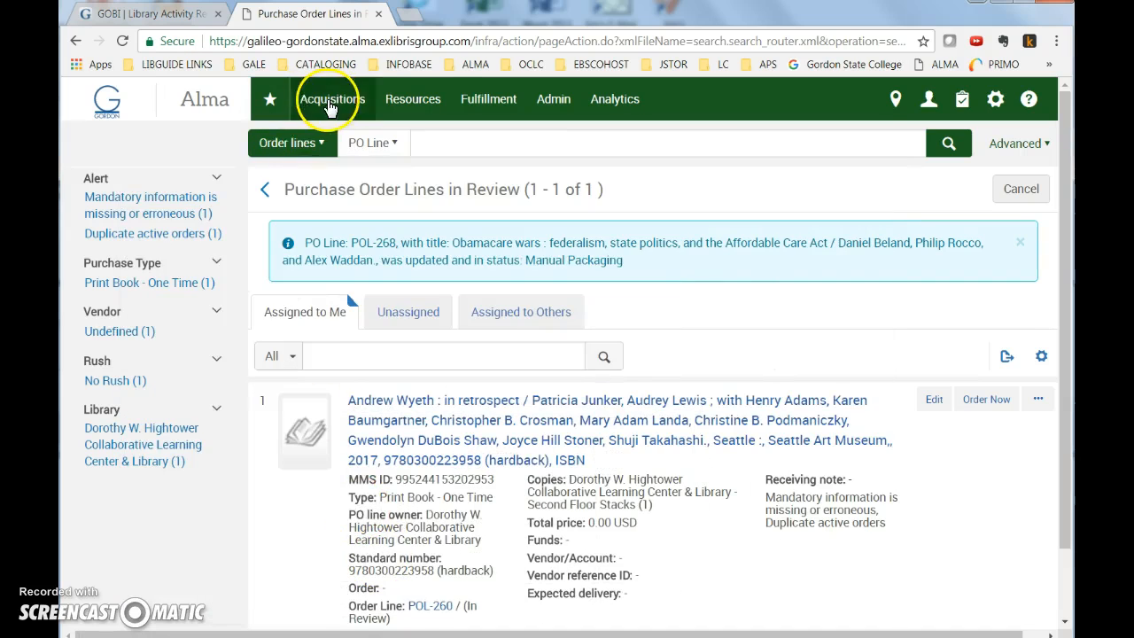
left_click(333, 104)
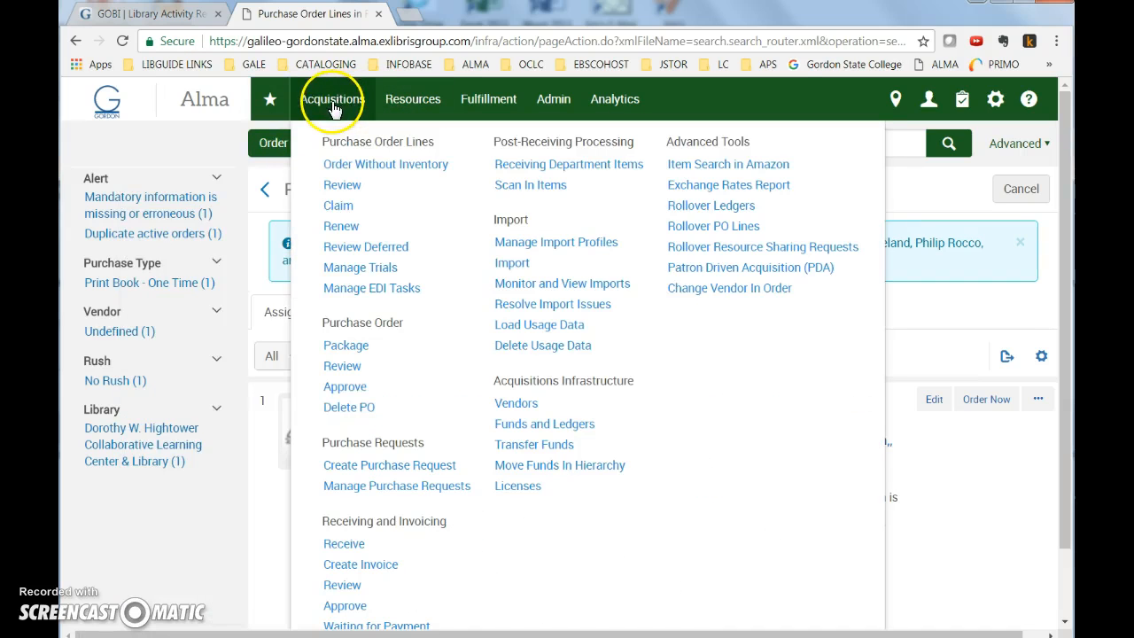
left_click(345, 347)
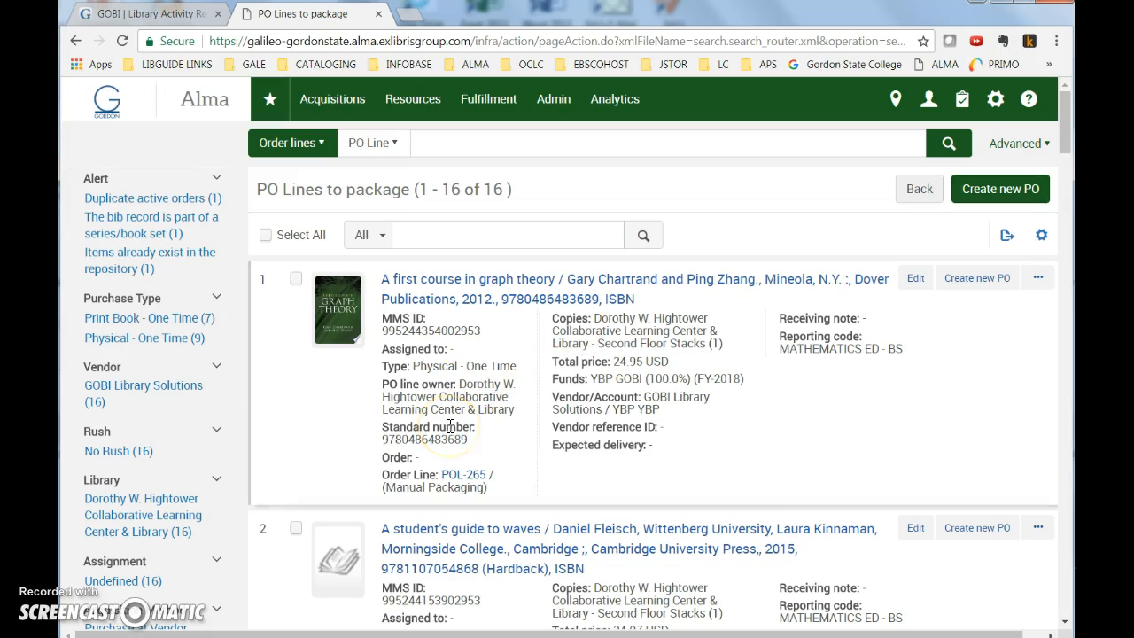
scroll(450, 427, "down", 6)
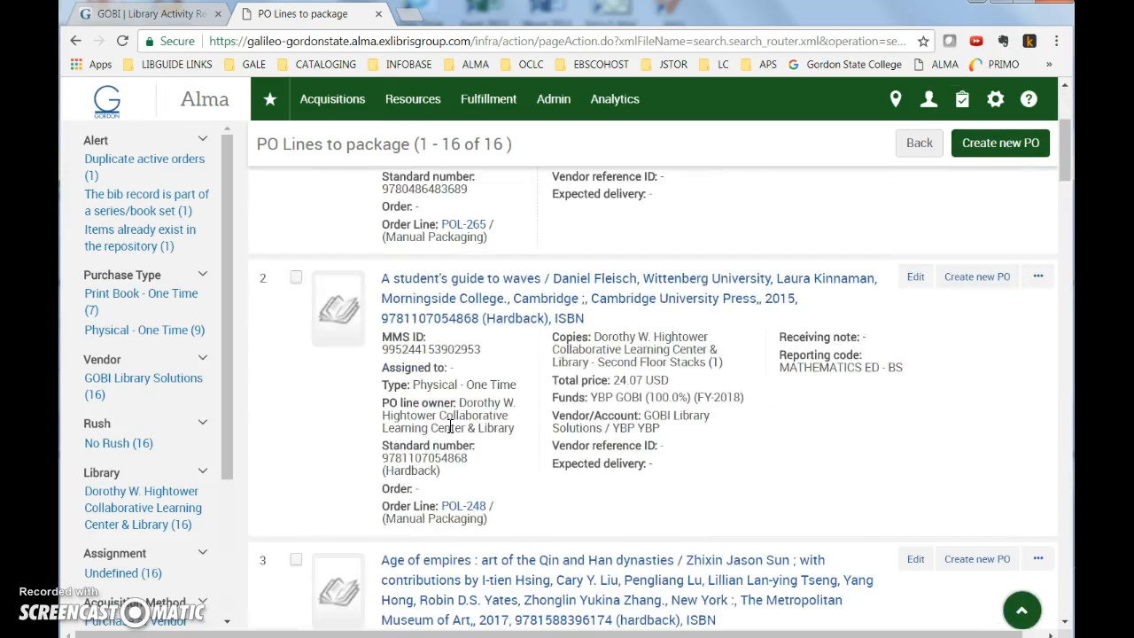
scroll(449, 427, "up", 4)
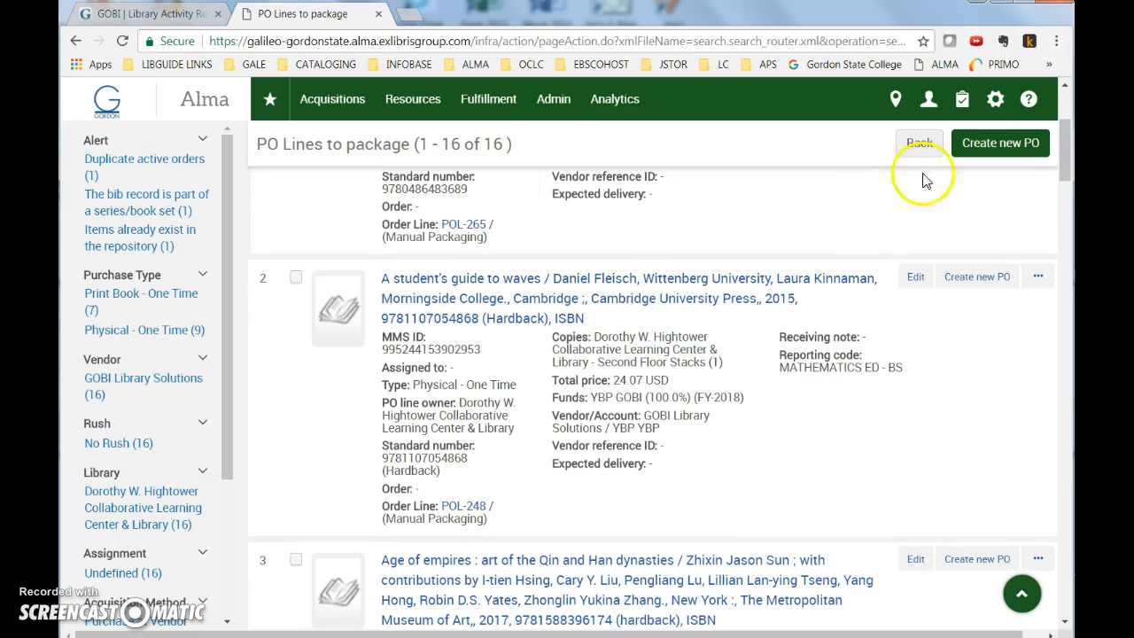